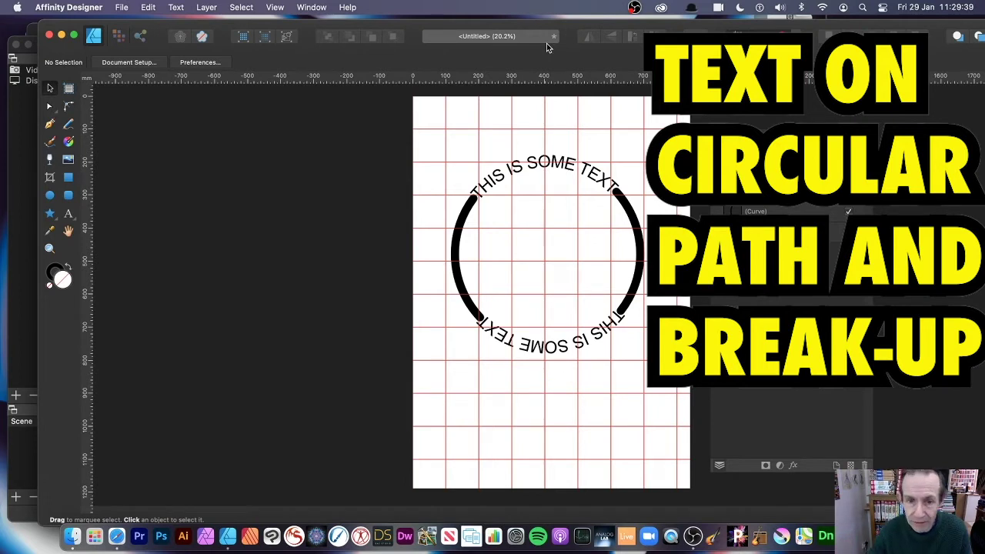
- Hide the two text layers and the two curve layers of the existing design, leaving nothing selected
drag(417, 108, 668, 415)
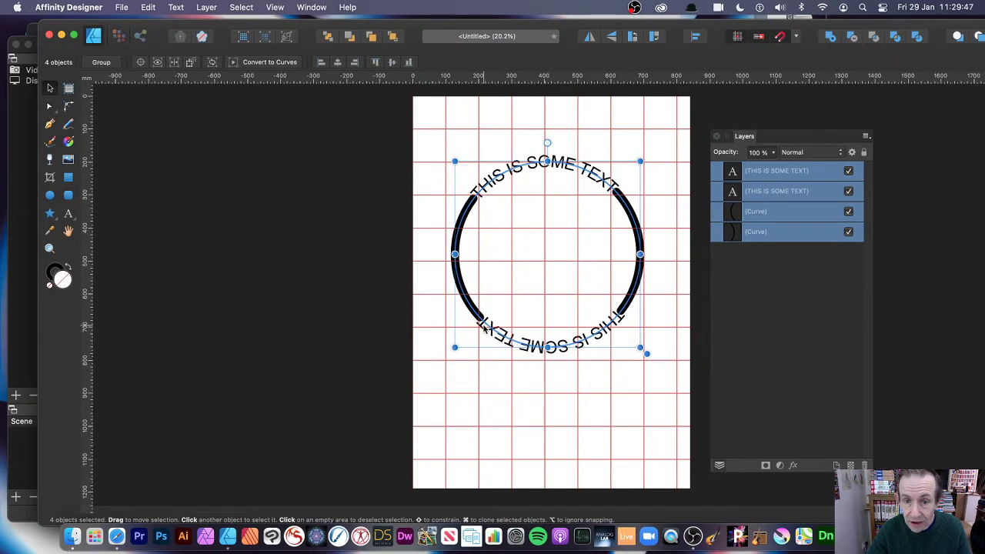
click(851, 192)
click(850, 192)
click(839, 212)
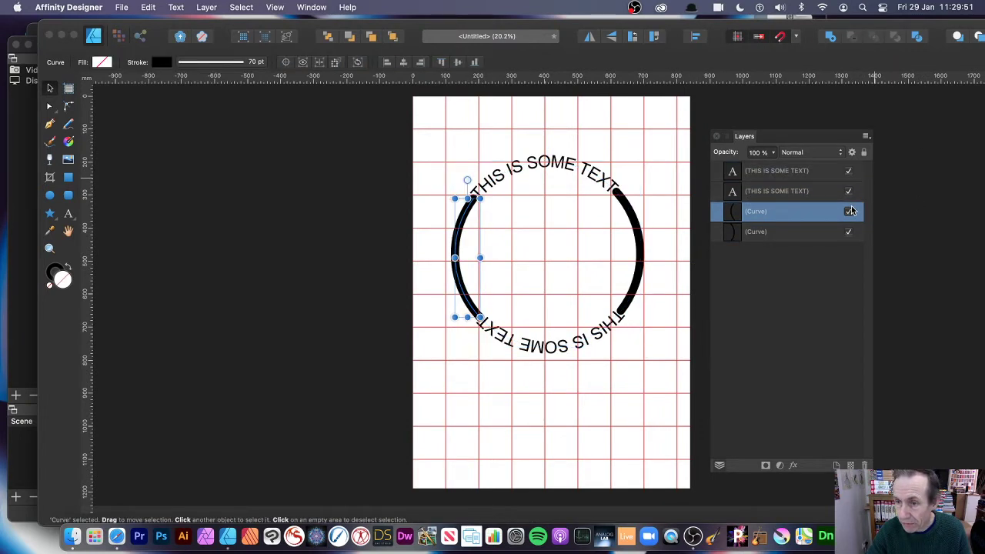
click(849, 171)
click(849, 191)
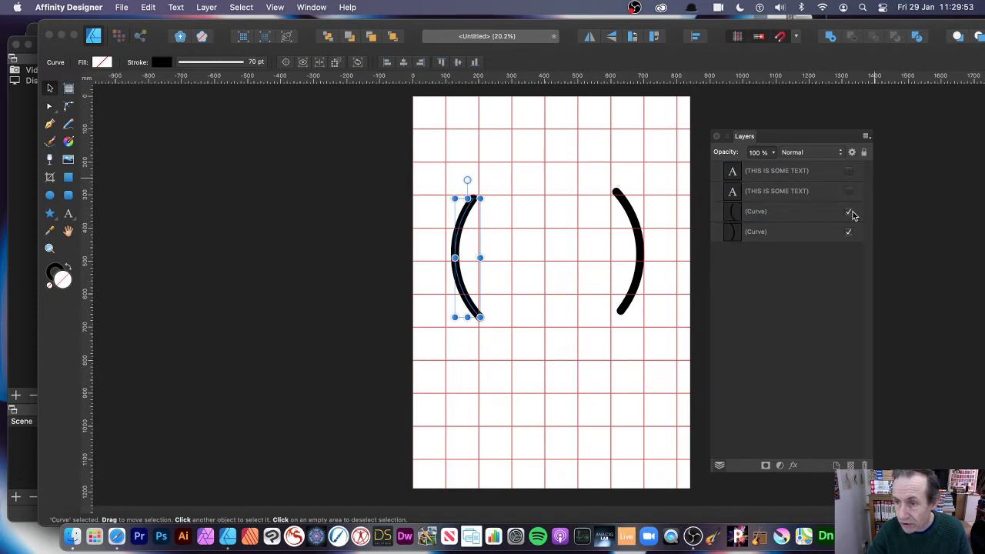
click(849, 212)
click(848, 232)
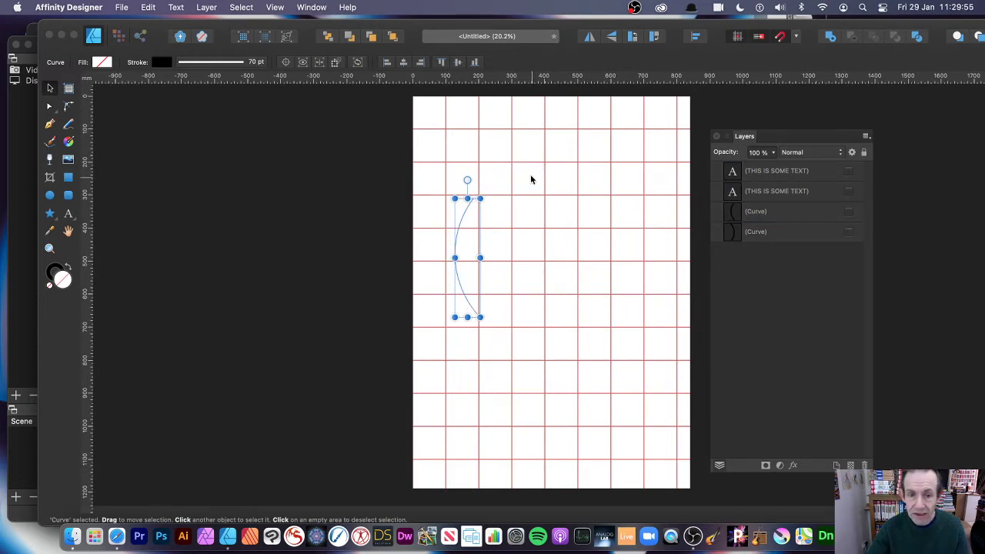
click(554, 153)
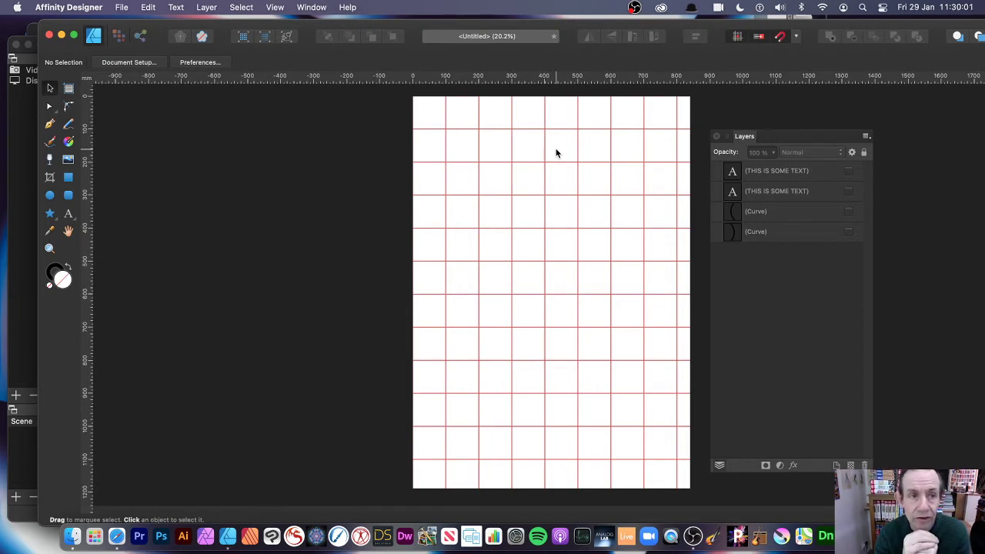
click(277, 8)
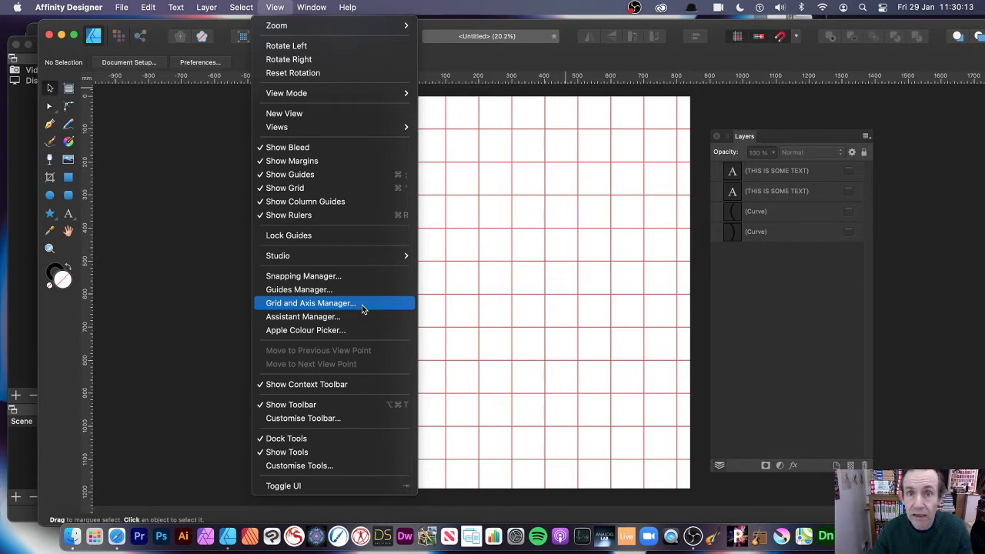
click(516, 26)
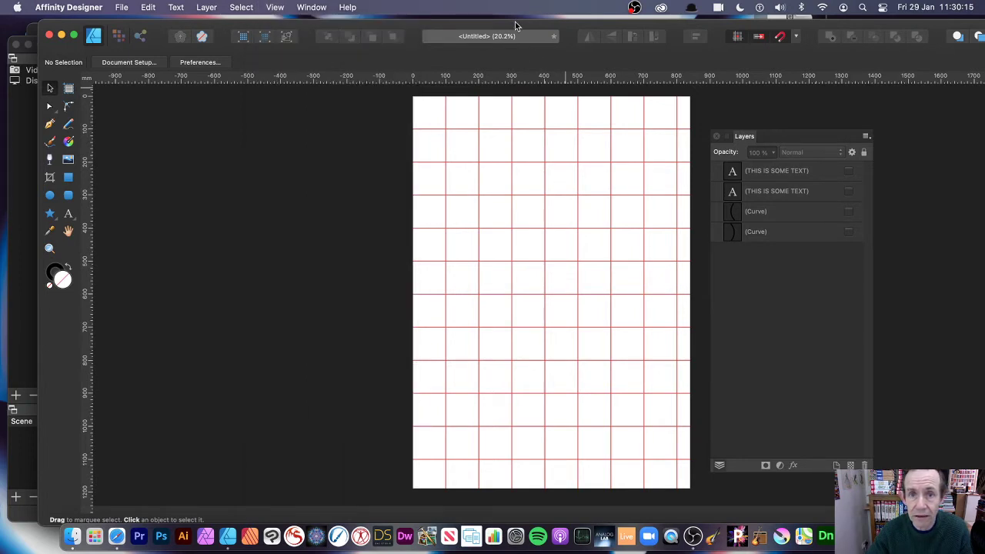
- Draw a grey-filled circle about 570 mm across with the Ellipse tool and move it to centre on about 400 mm horizontally
click(50, 196)
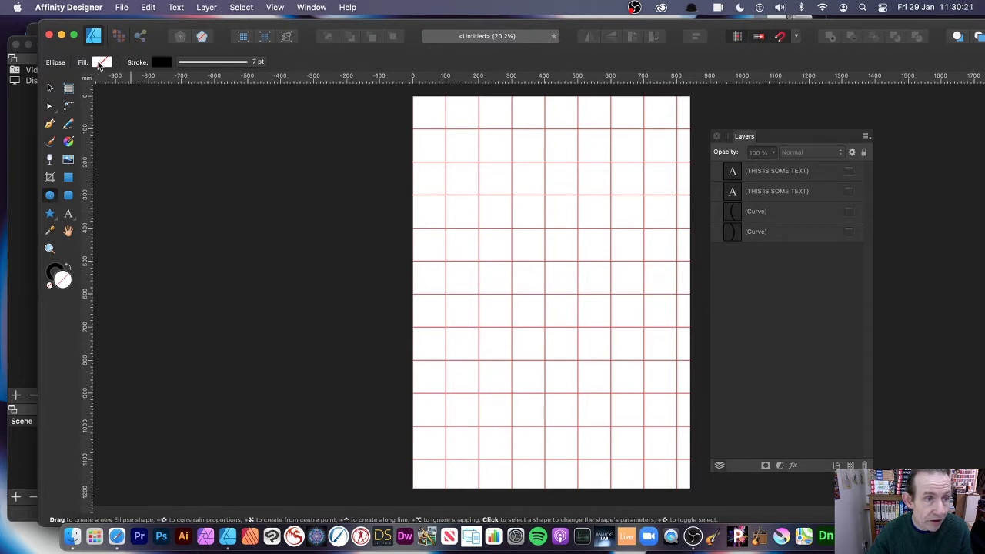
click(101, 62)
click(167, 159)
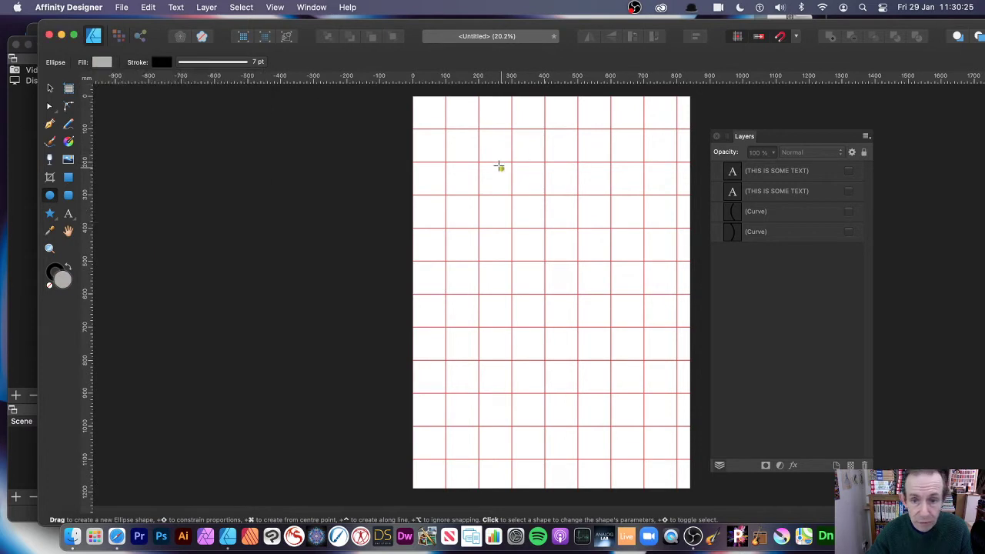
drag(471, 158, 660, 347)
click(49, 108)
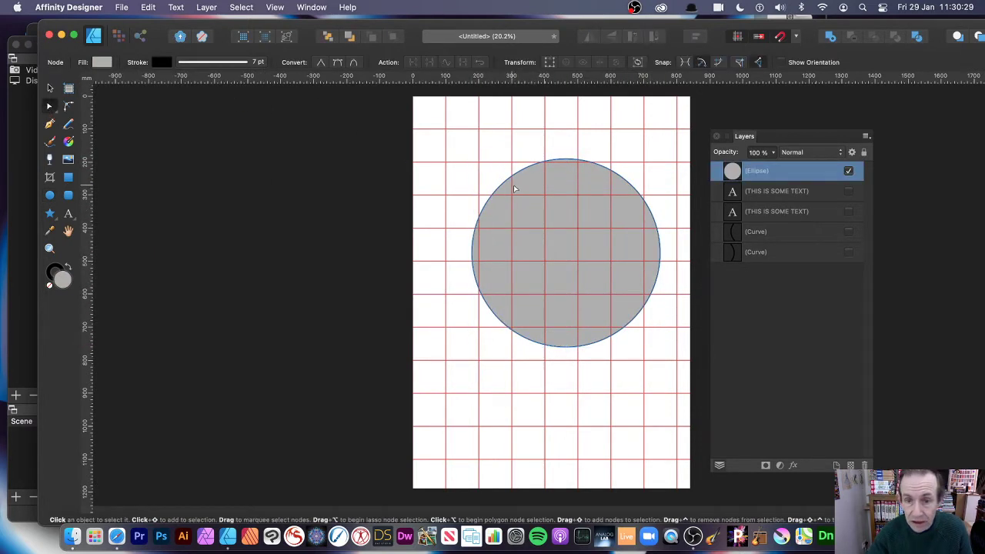
drag(637, 191, 616, 197)
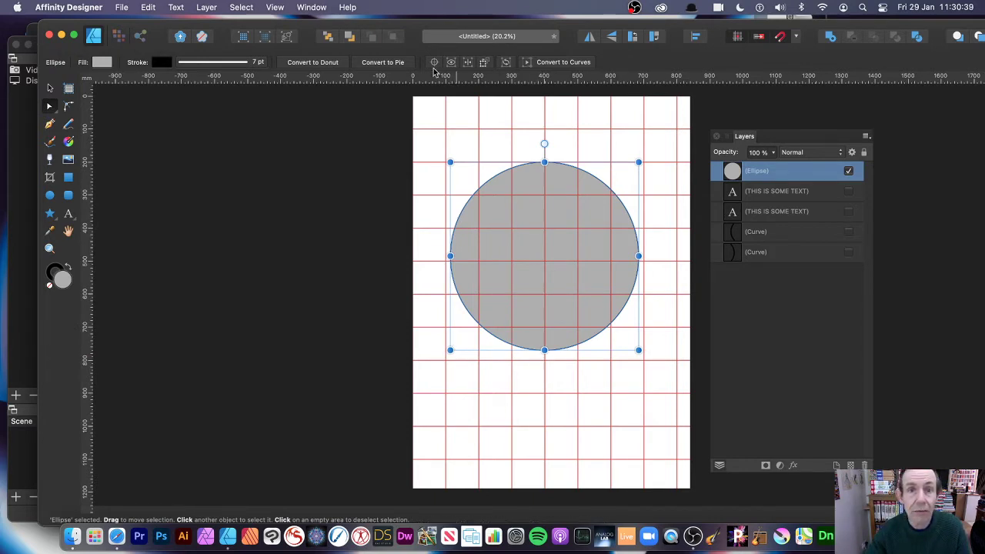
click(206, 7)
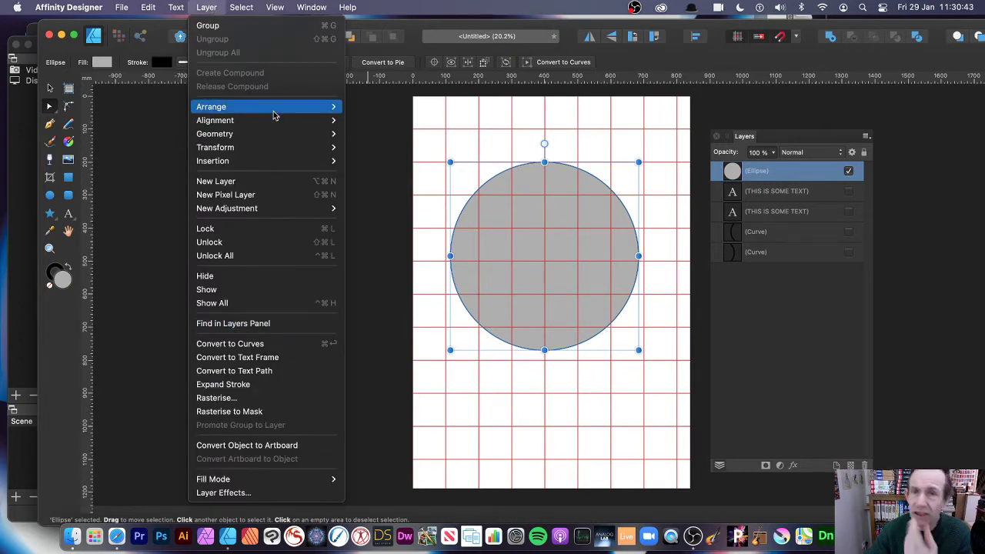
mouse_move(273, 111)
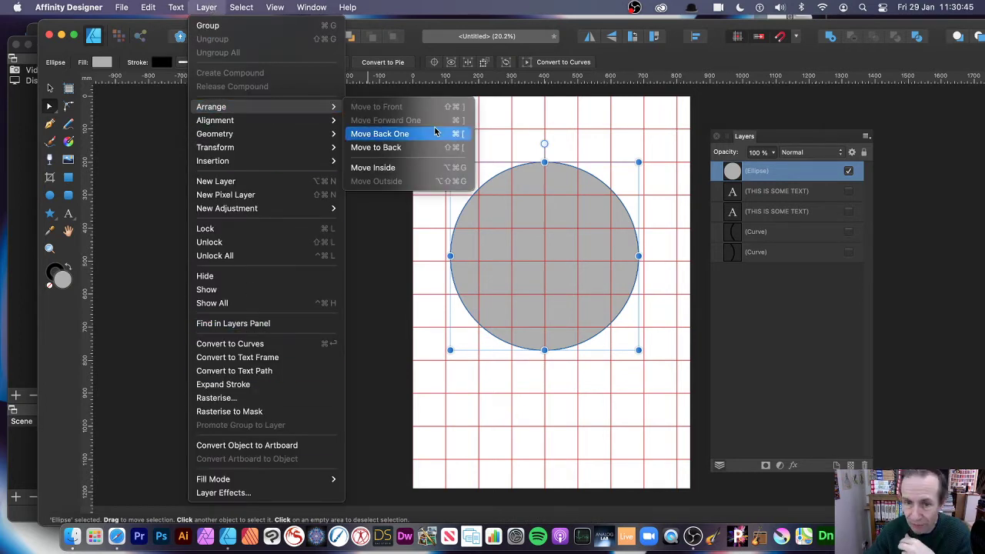
key(Escape)
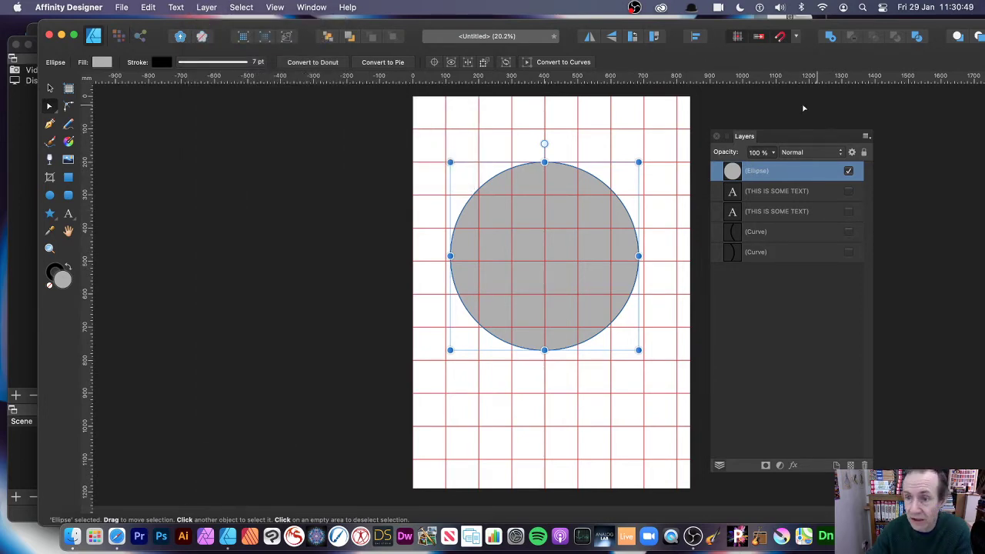
click(275, 7)
mouse_move(286, 258)
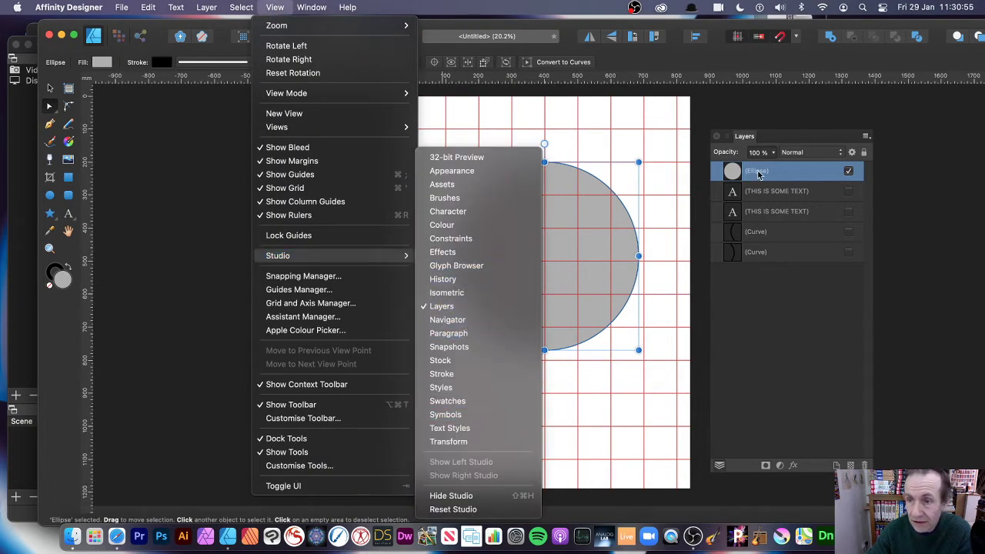
click(765, 341)
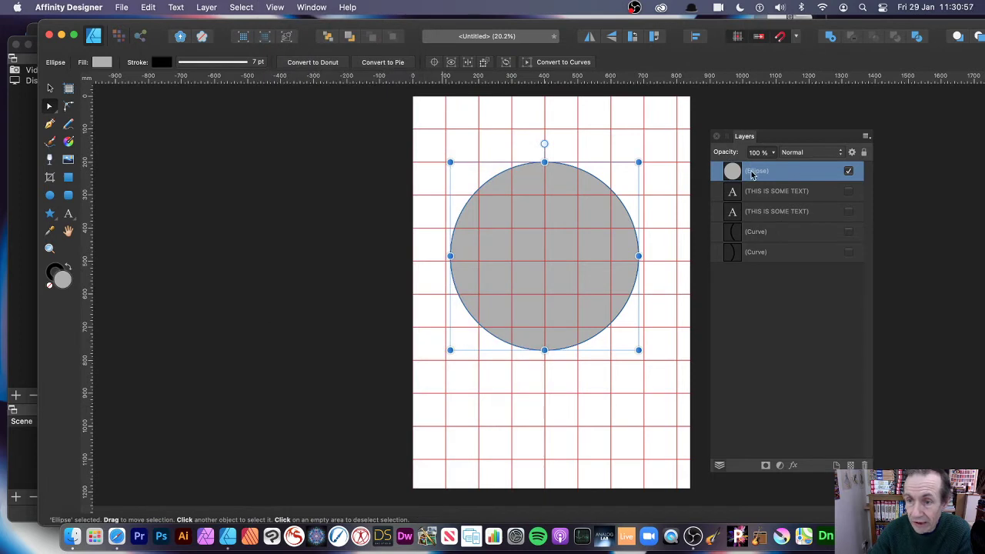
- Duplicate the circle layer and hide the lower of the two copies
right_click(752, 175)
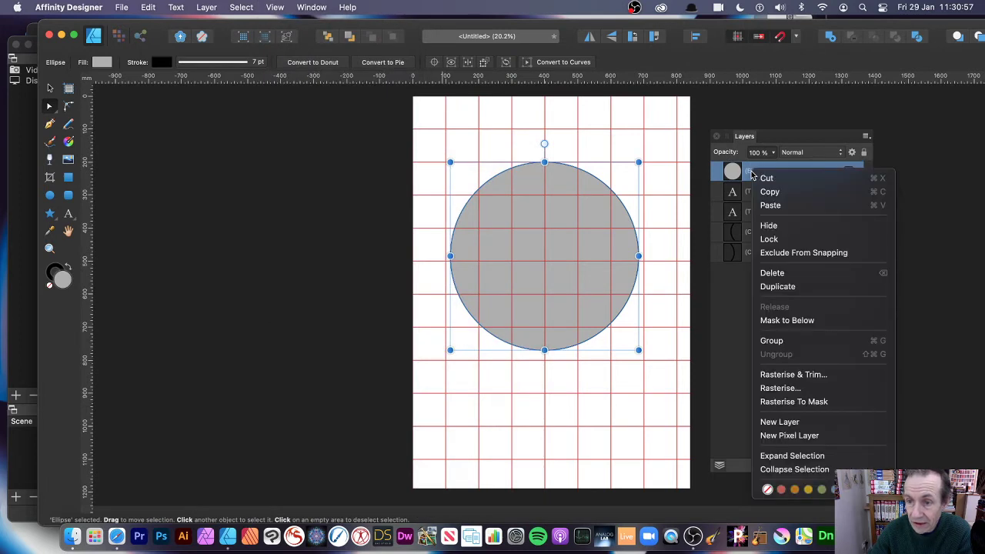
click(781, 287)
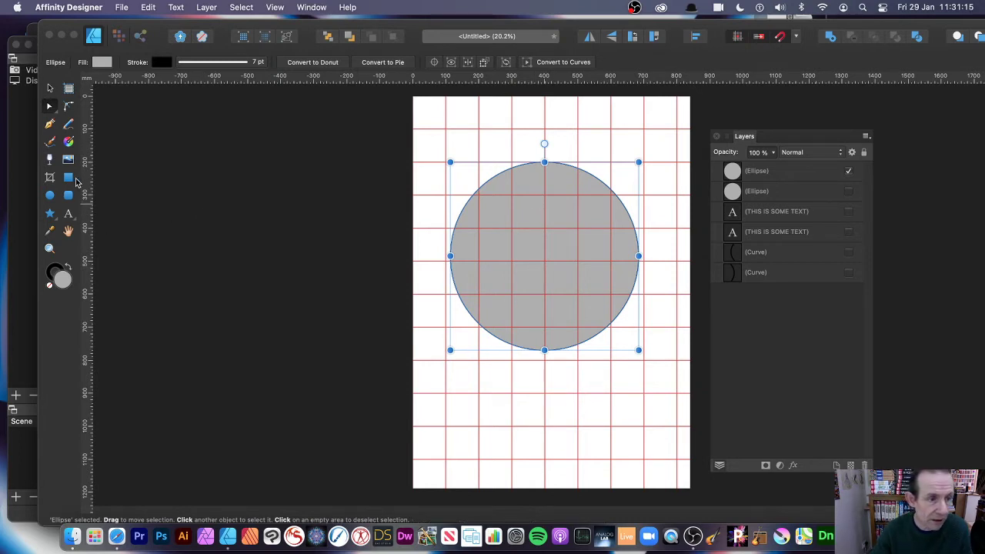
- Turn the visible circle into a text path with the Artistic Text Tool and set the font size to 96 pt
click(67, 221)
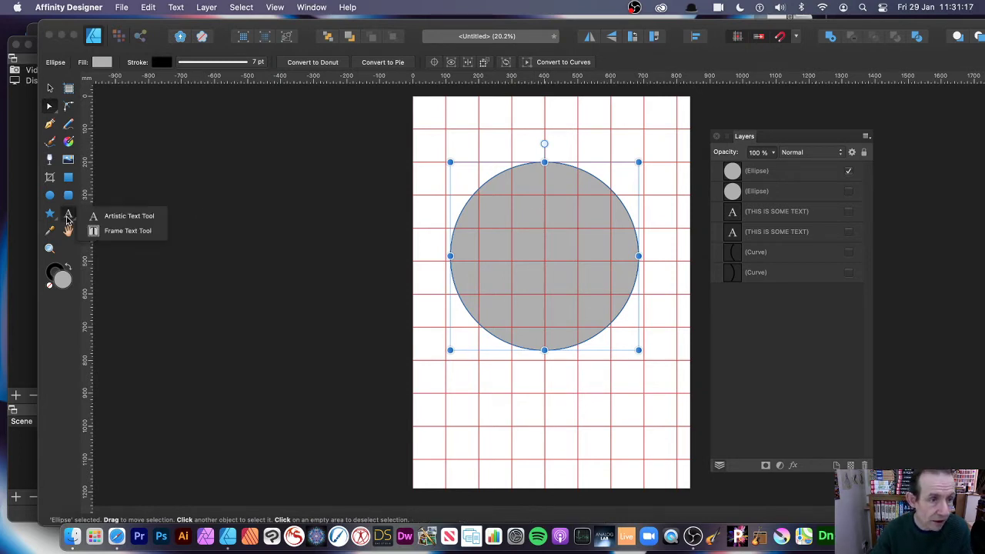
click(119, 219)
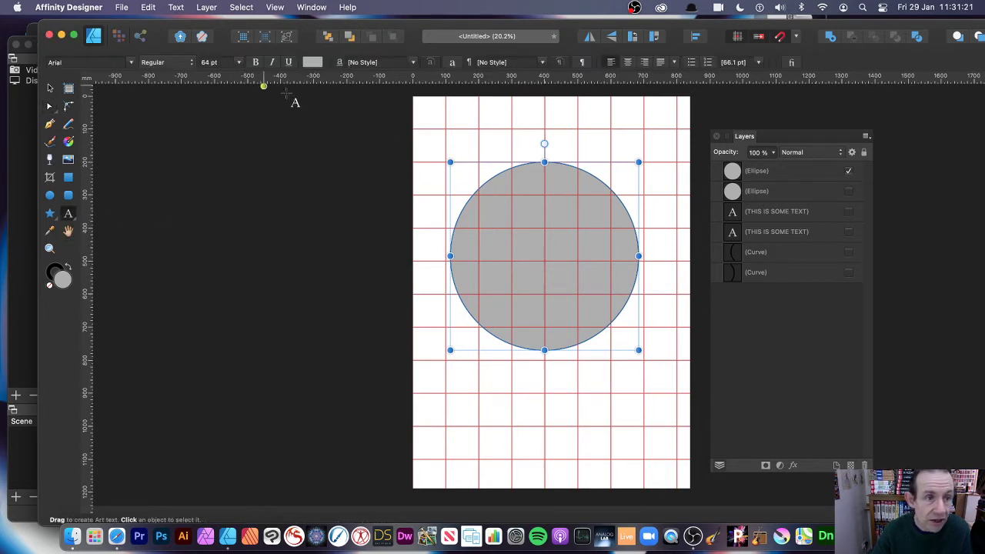
click(485, 178)
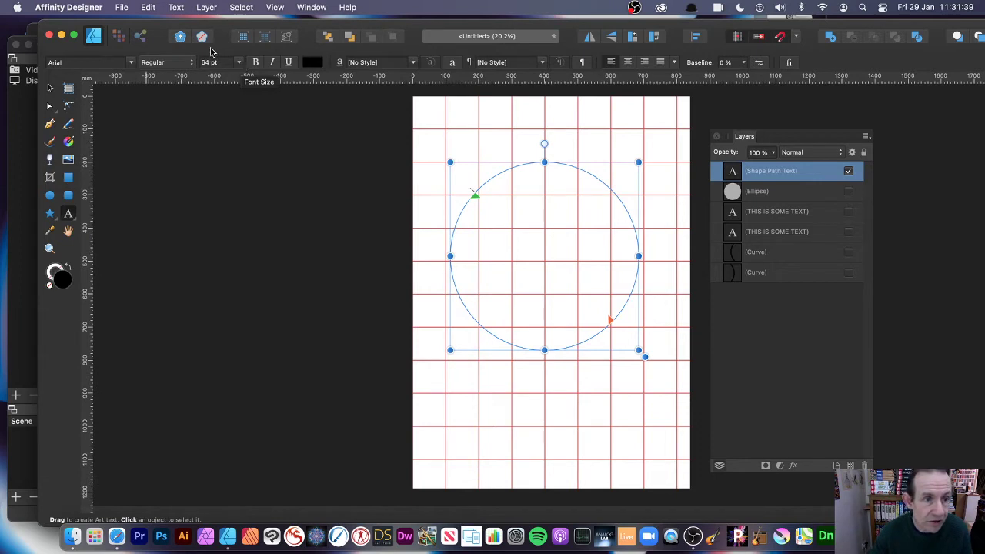
click(239, 64)
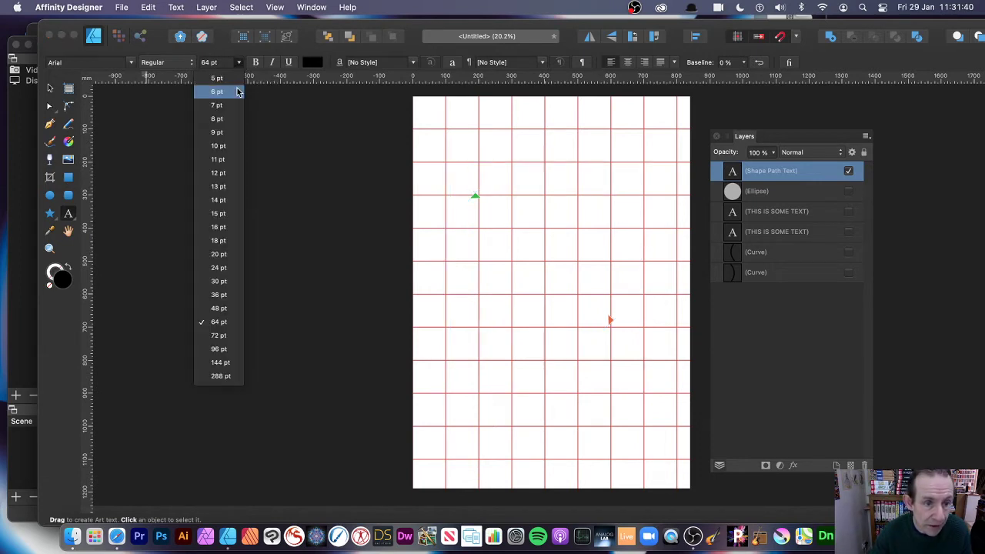
click(228, 348)
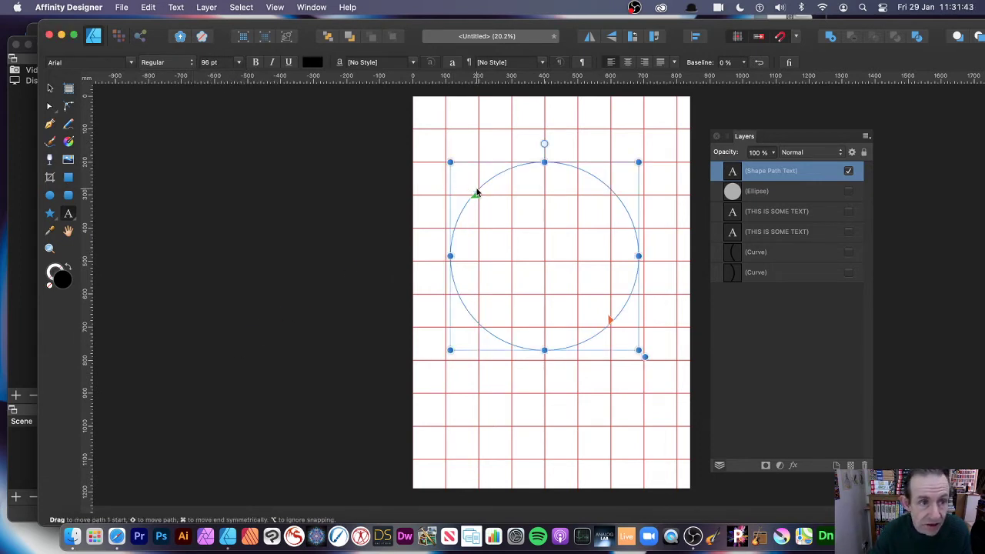
- Enter THIS IS SOME TEXT along the upper part of the circular path
drag(476, 192, 475, 188)
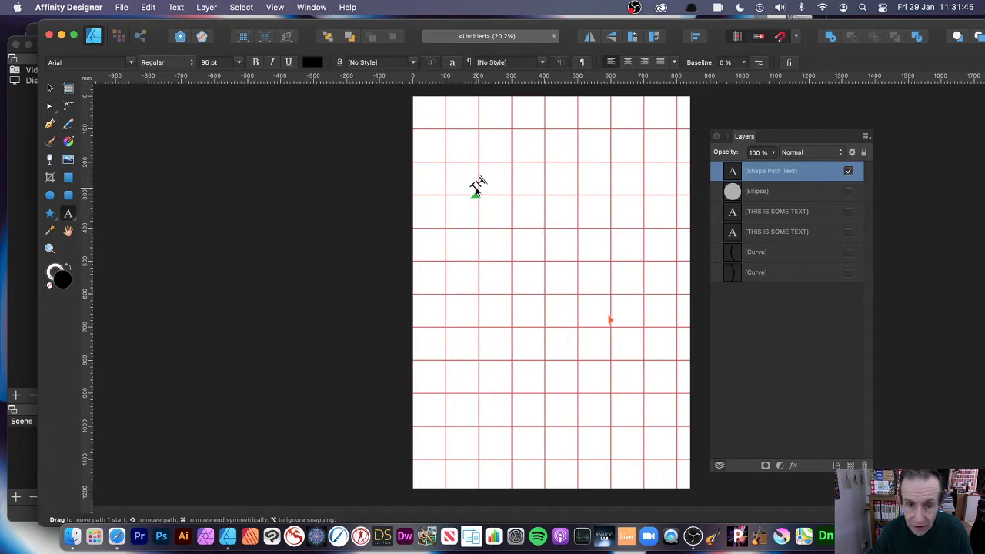
text(THIS IS)
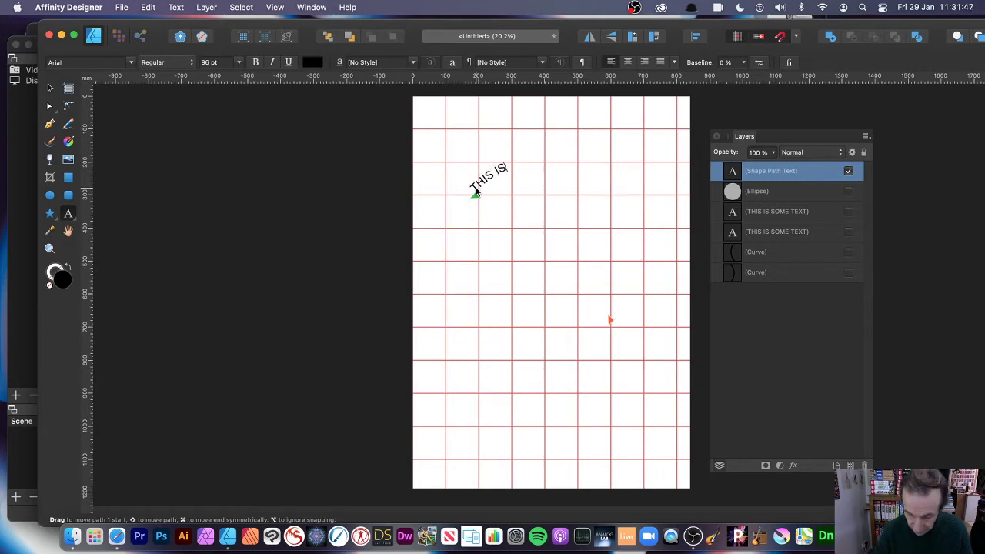
text( SOME T)
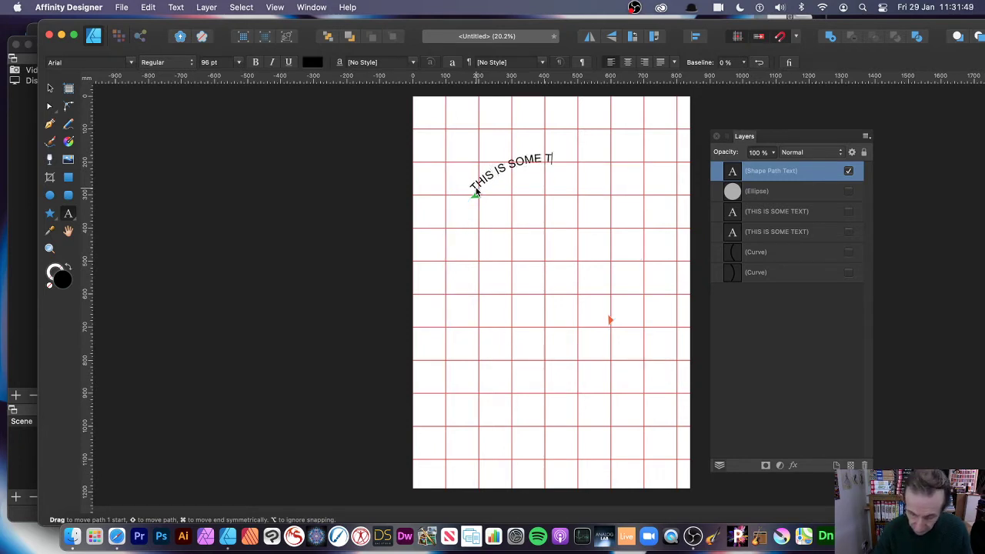
text(EXT)
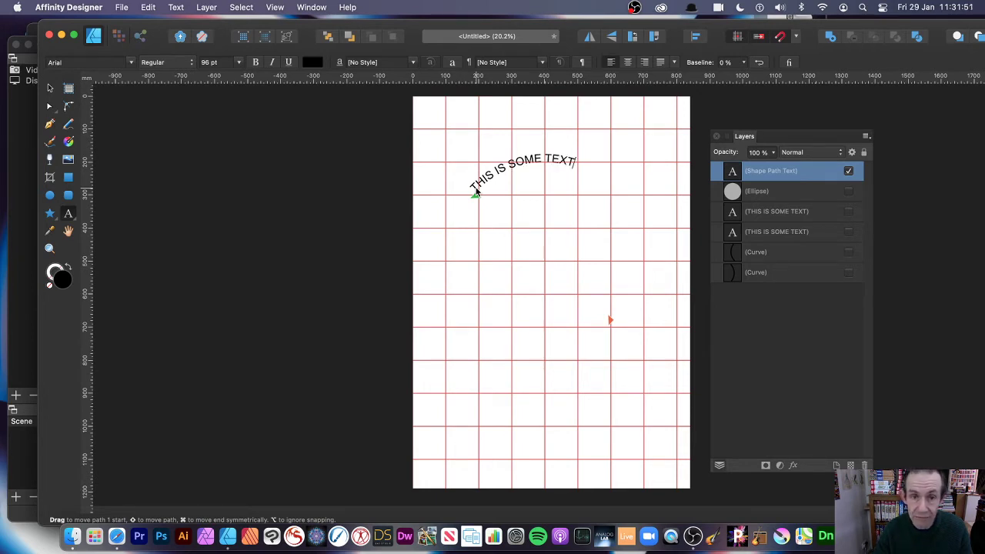
- Shift the text's start point clockwise along the circle so the words are centred at its top
drag(475, 191, 498, 191)
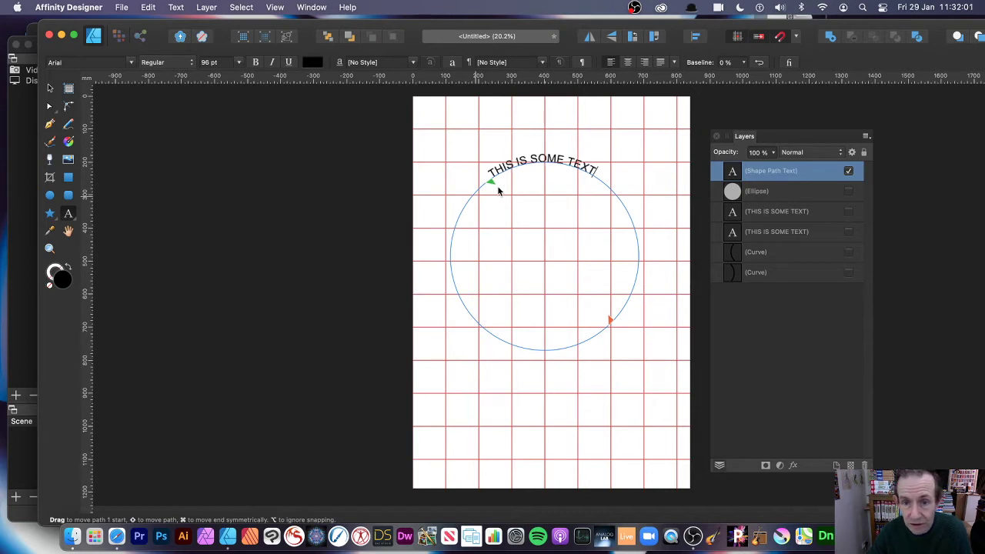
mouse_move(498, 191)
mouse_down()
mouse_move(410, 215)
mouse_move(497, 186)
mouse_up()
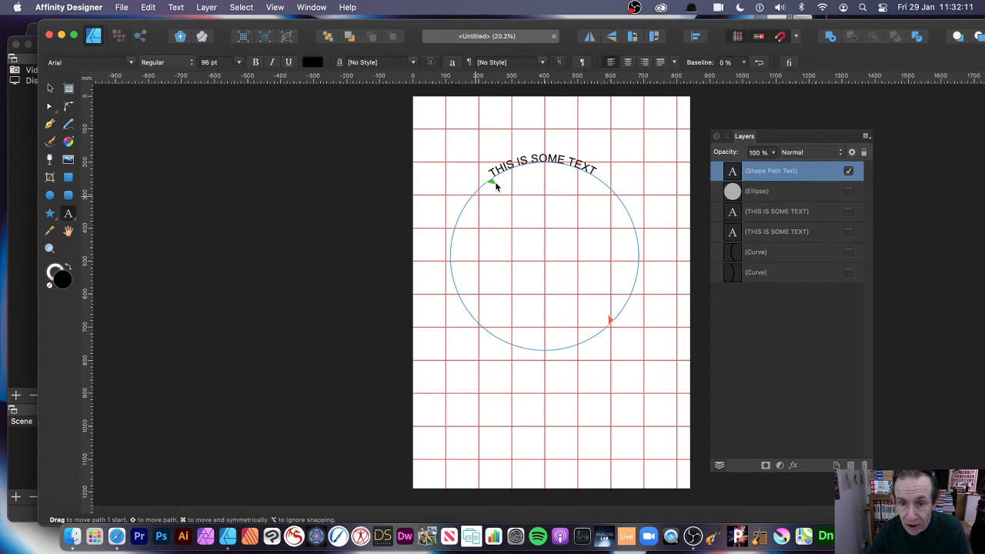
drag(496, 186, 495, 185)
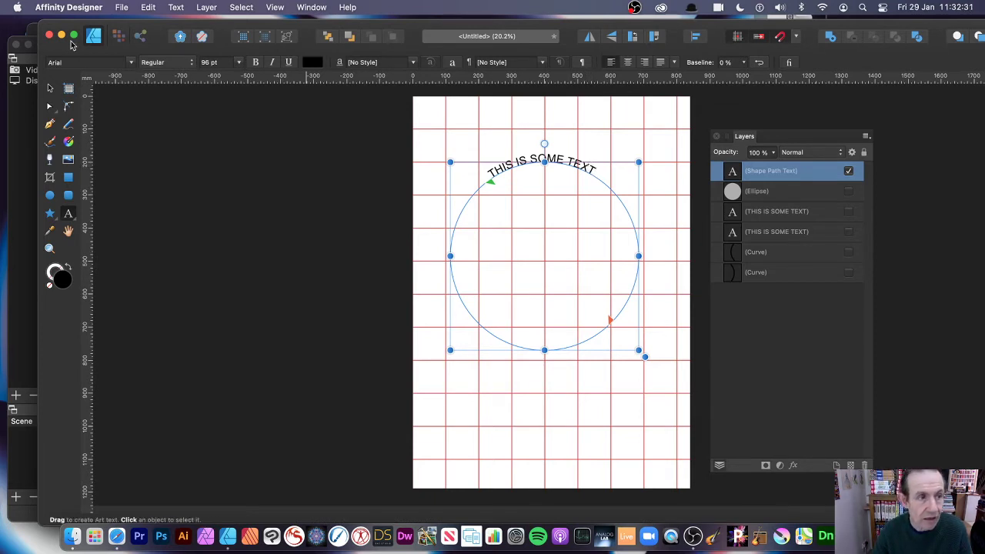
- Overlay a duplicate of the circular text exactly on the original and rotate the copy 180° so its words run along the bottom
click(50, 87)
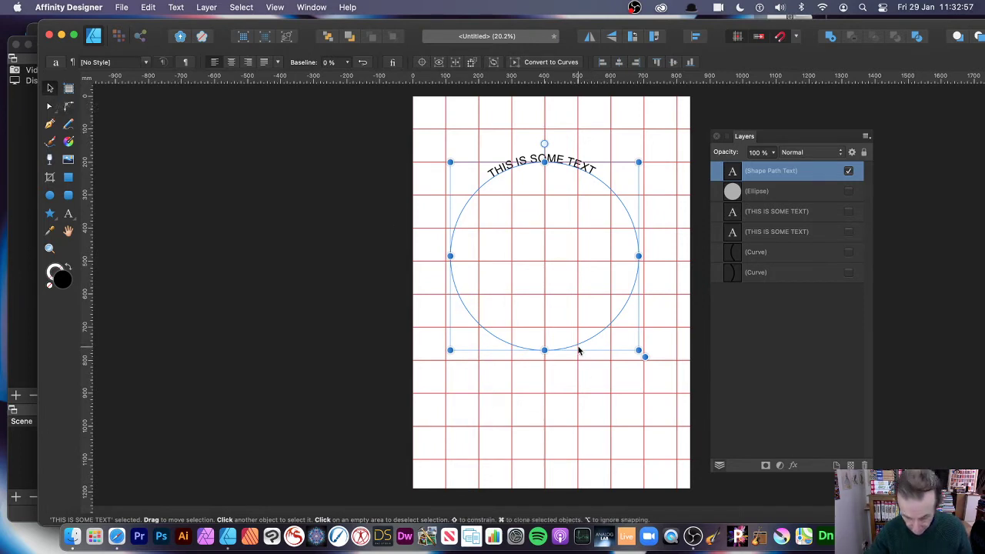
drag(578, 349, 606, 390)
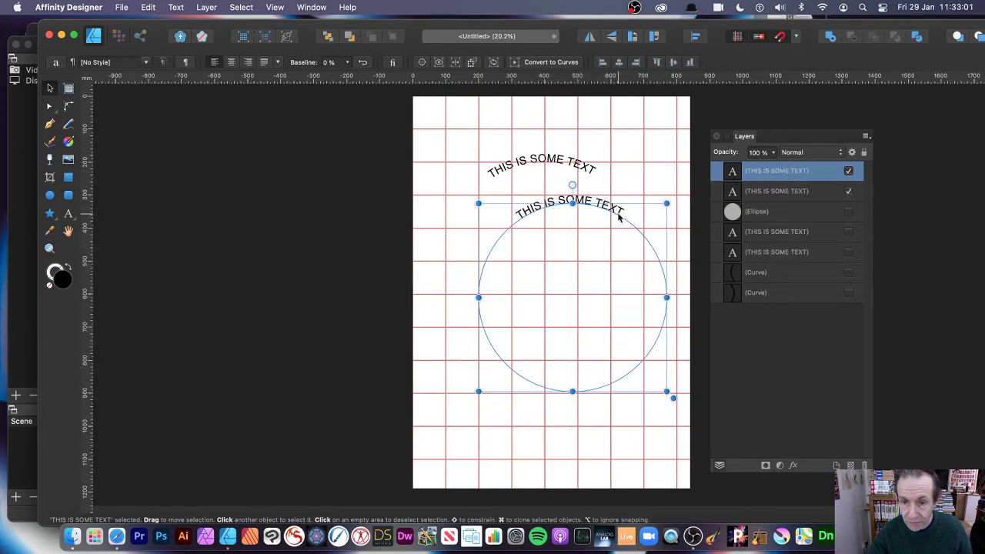
drag(620, 214, 590, 177)
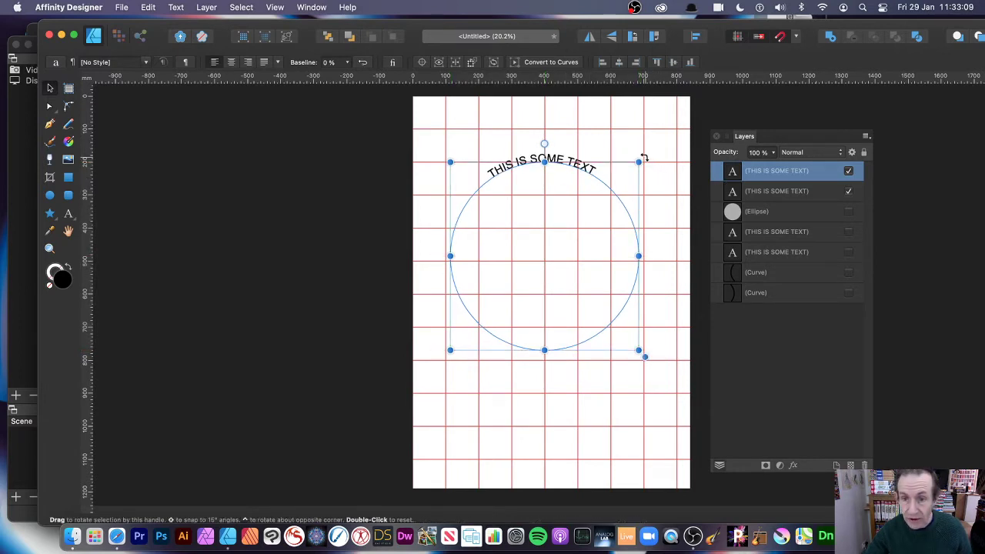
drag(645, 158, 407, 405)
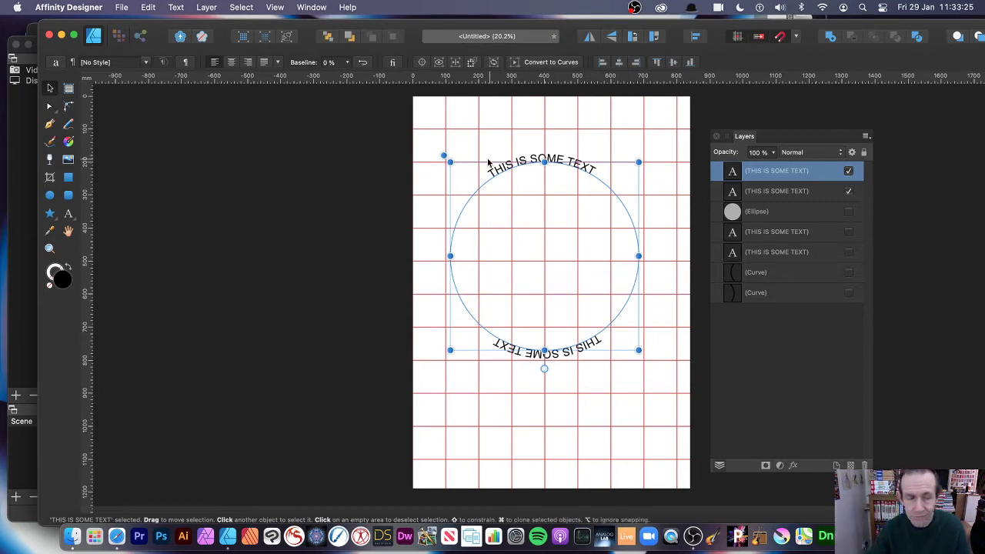
- Set the baseline of all the characters in the bottom THIS IS SOME TEXT to 36%
click(68, 216)
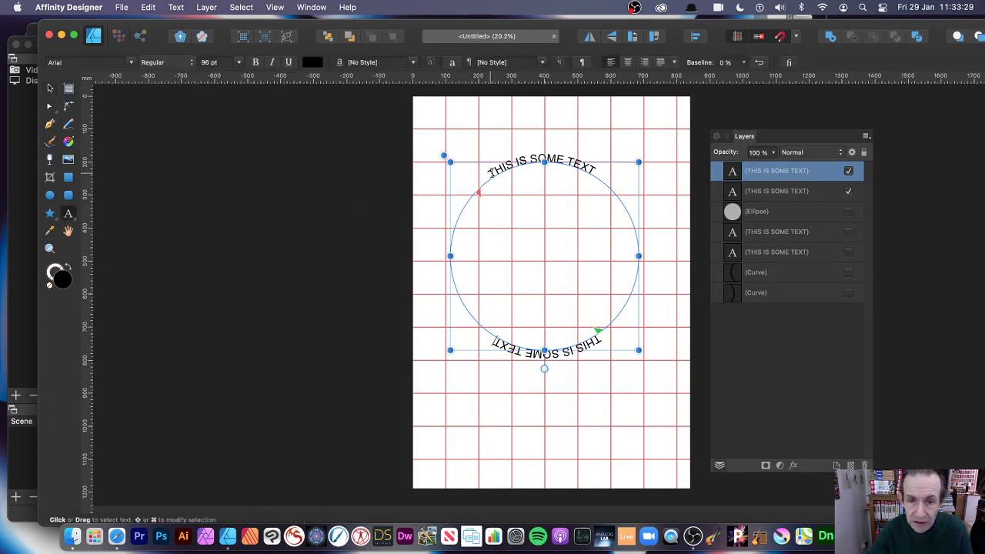
key(super+a)
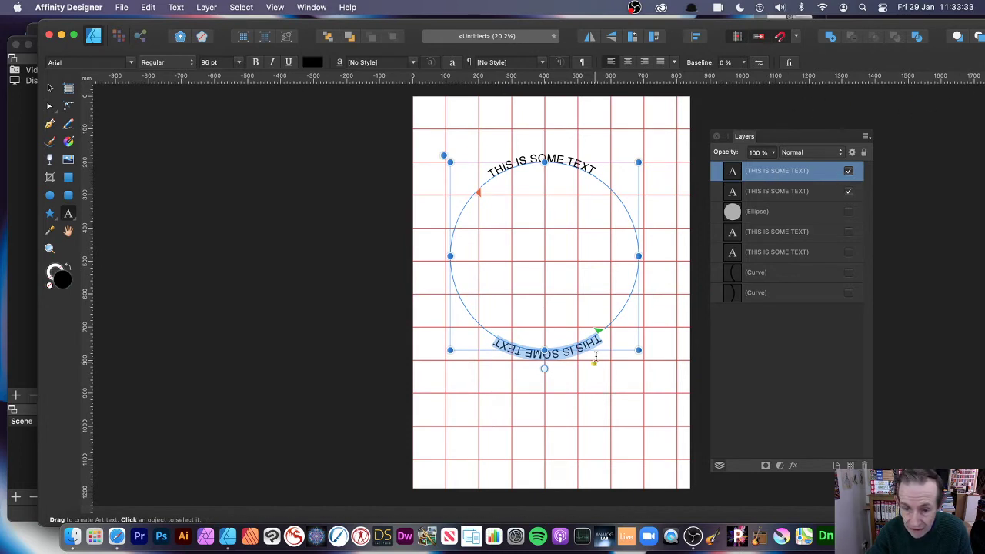
click(744, 64)
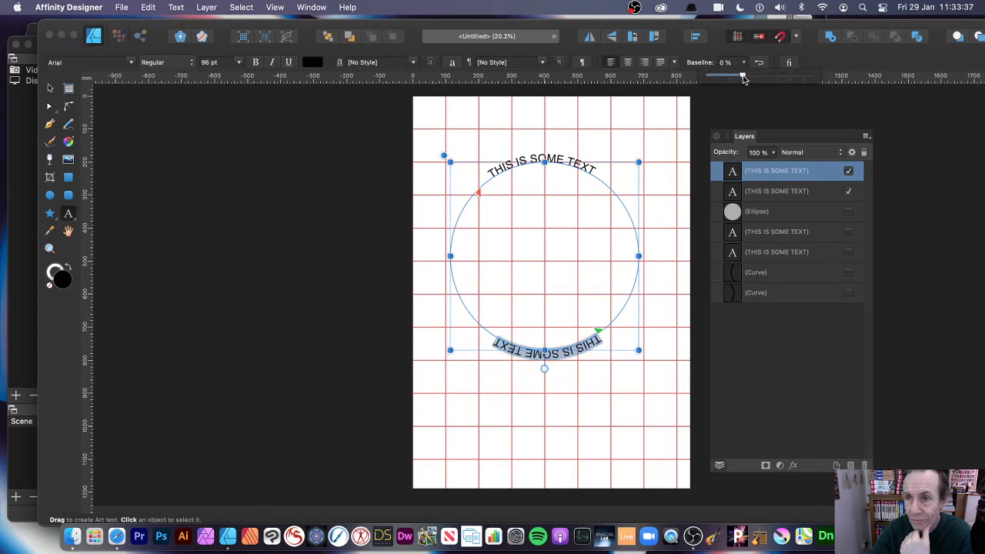
drag(746, 79, 770, 80)
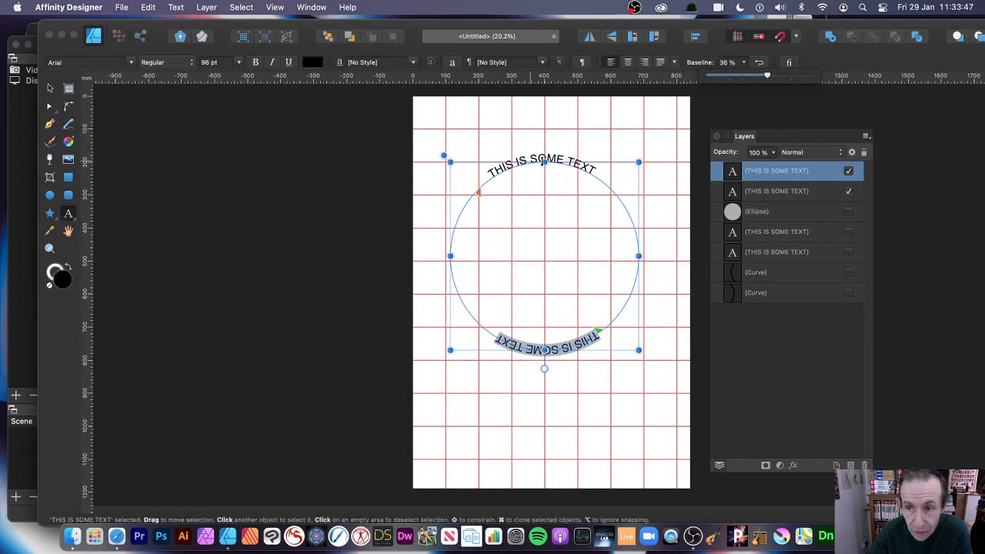
- Set the top text's baseline to 36%, hiding the bottom text layer during the edit and showing it again
click(850, 171)
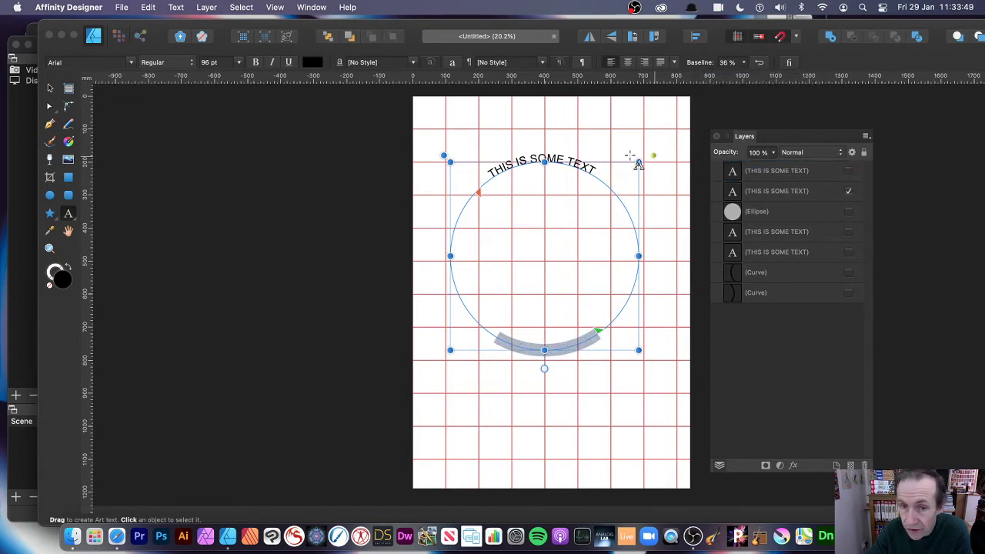
triple_click(489, 171)
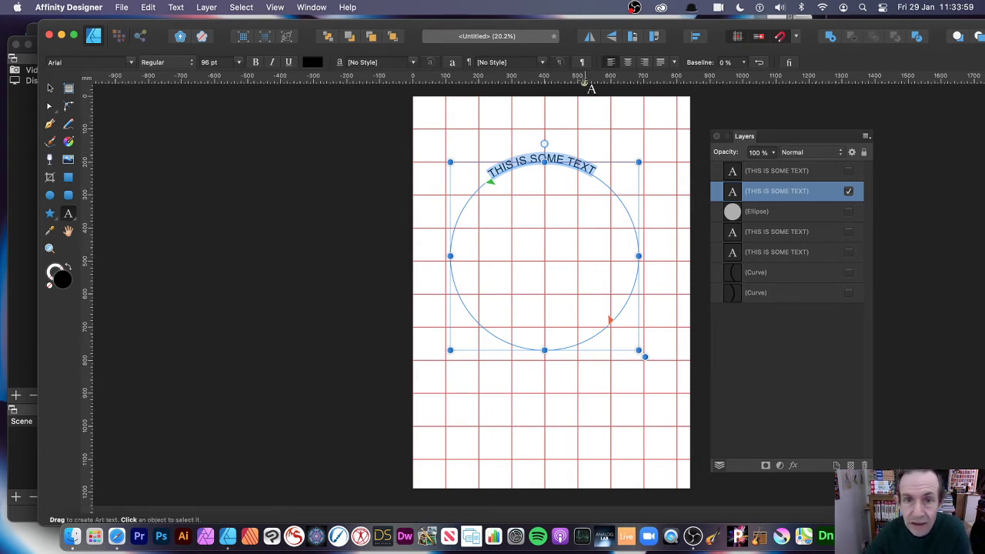
click(744, 63)
drag(744, 77, 767, 77)
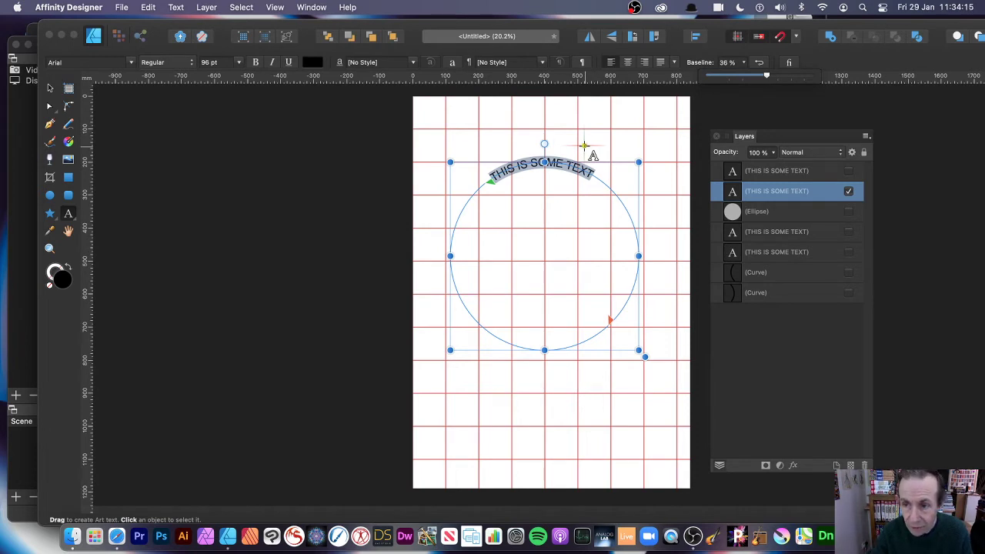
click(848, 170)
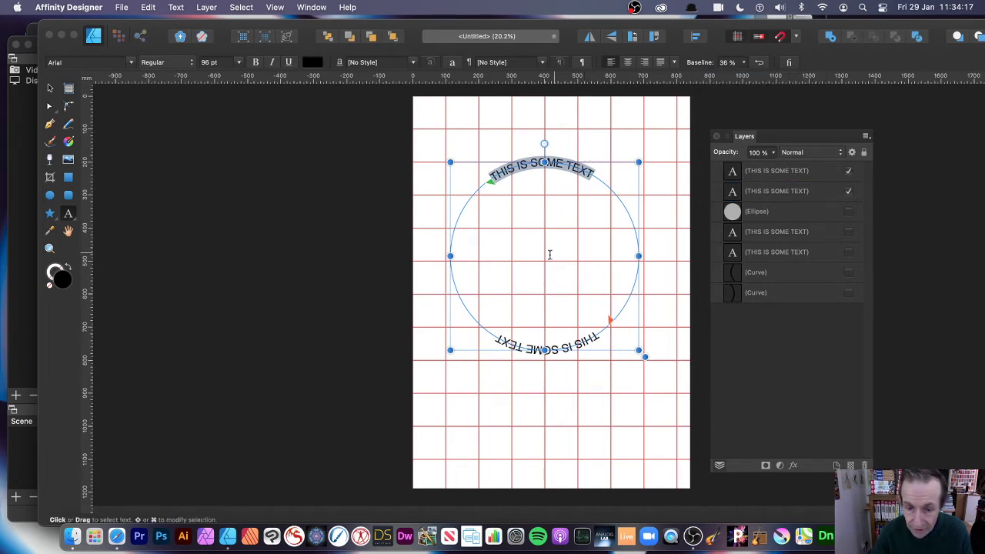
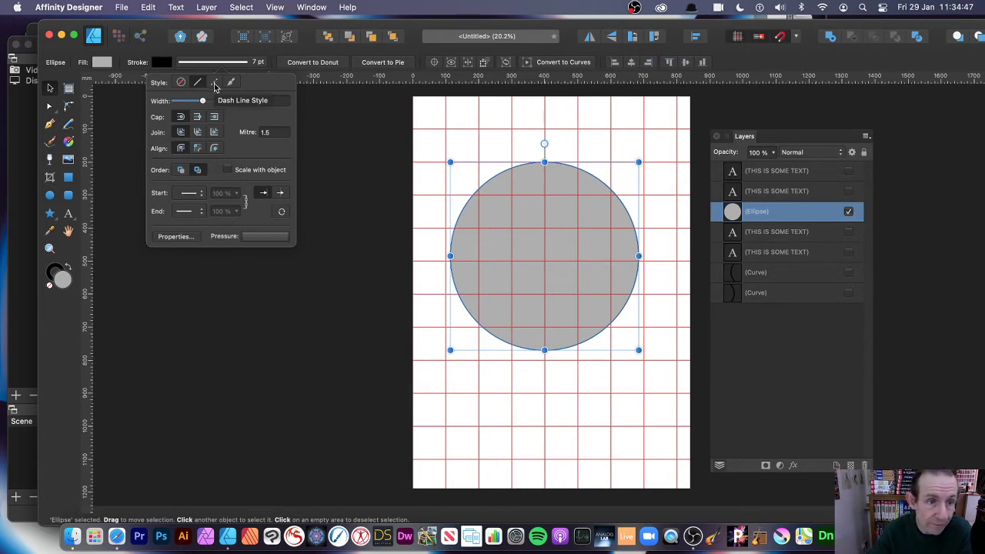
- Increase the ellipse's stroke width to 95 pt and show both circular text layers together with it
drag(204, 103, 252, 104)
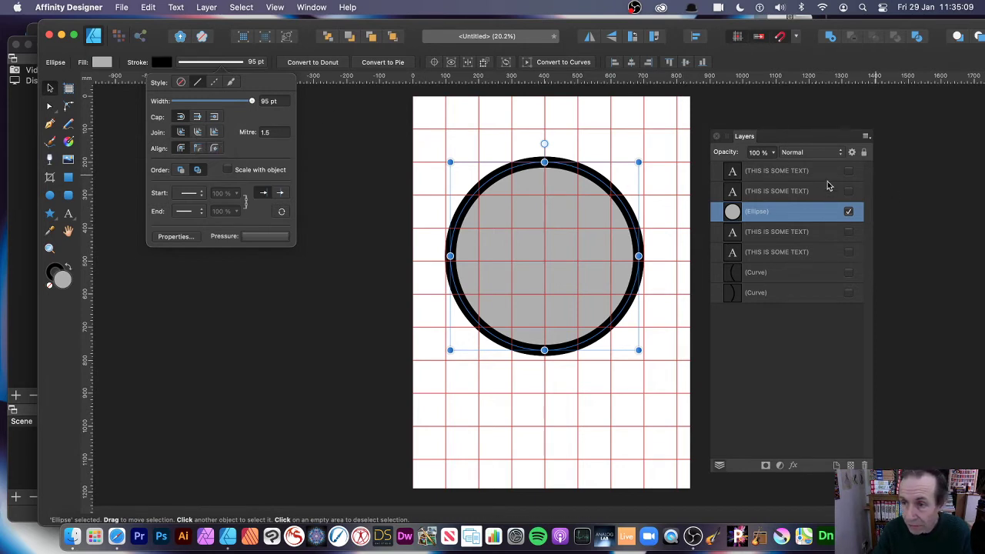
click(849, 171)
click(849, 191)
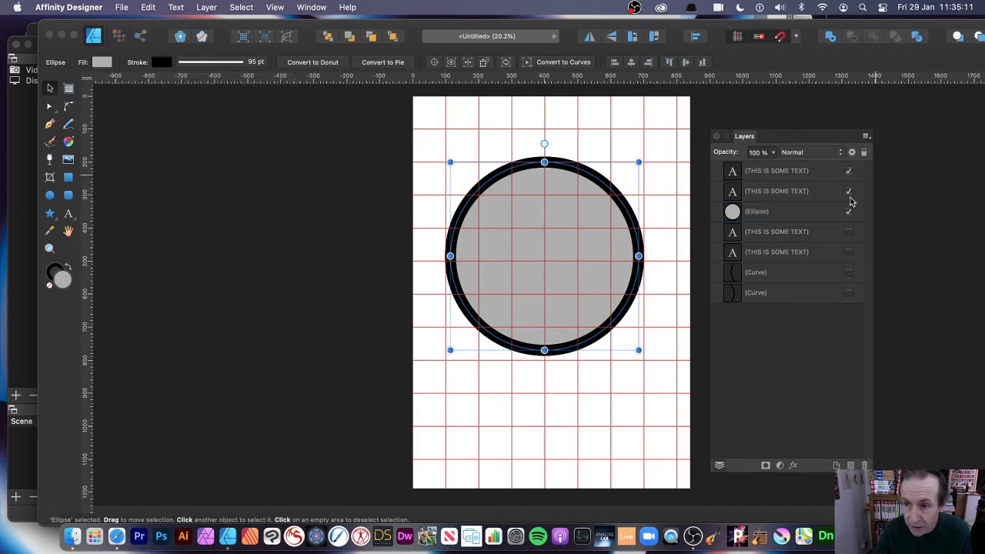
click(800, 172)
click(801, 190)
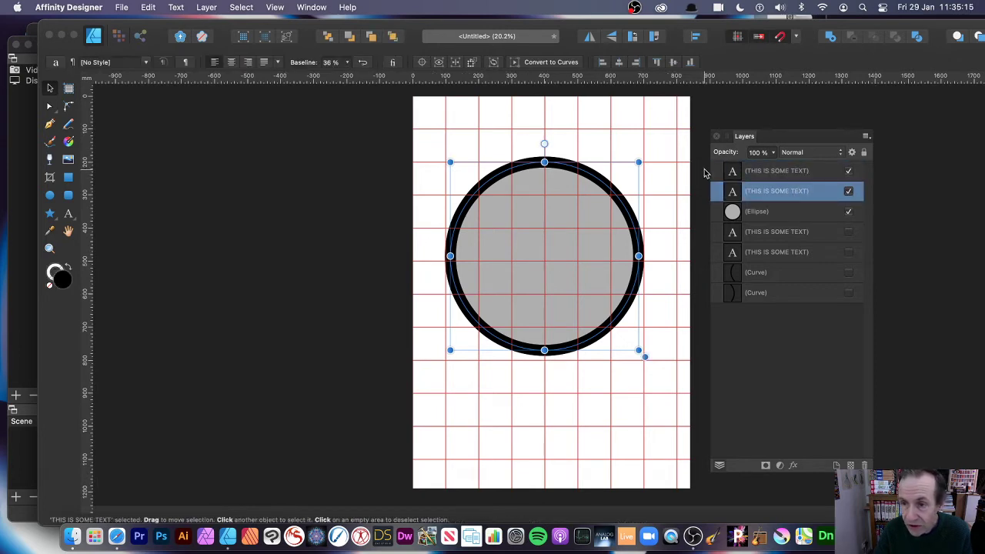
click(850, 212)
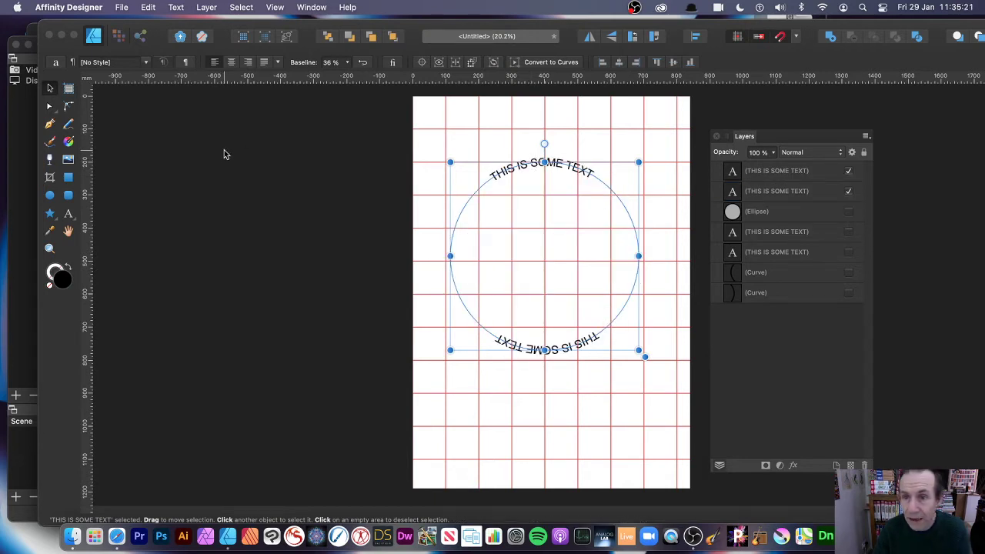
click(849, 212)
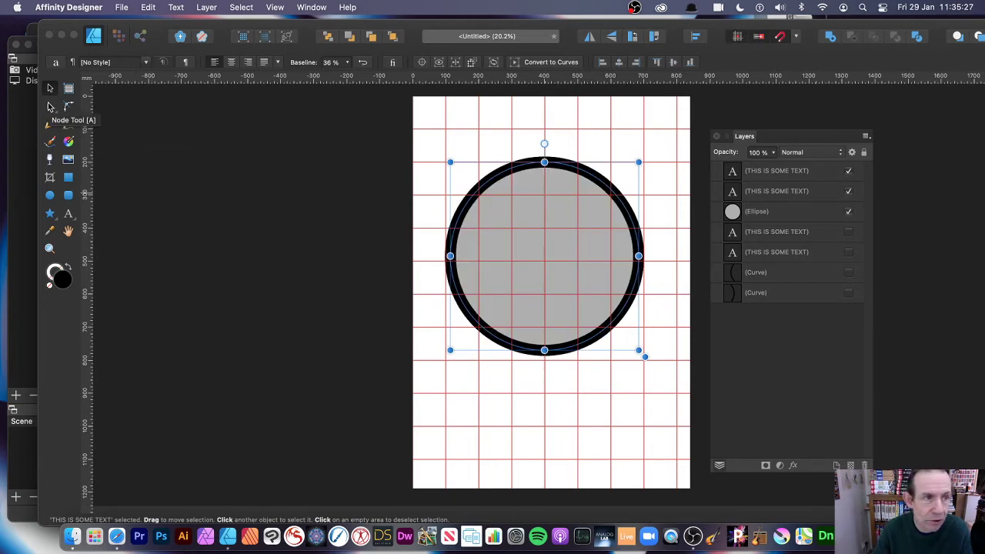
- Recolour the ellipse's stroke red, with H 0, S 54 and L 47
click(565, 330)
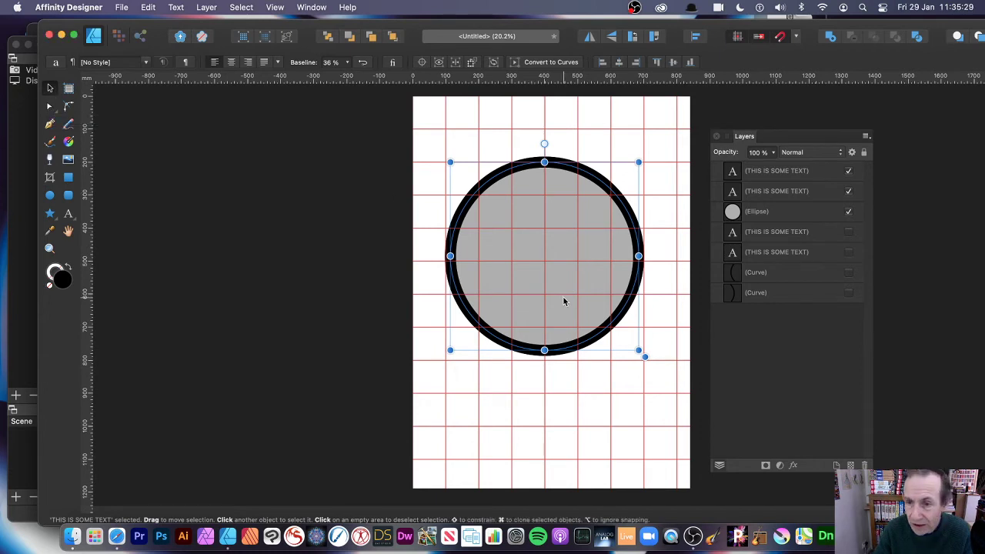
click(564, 301)
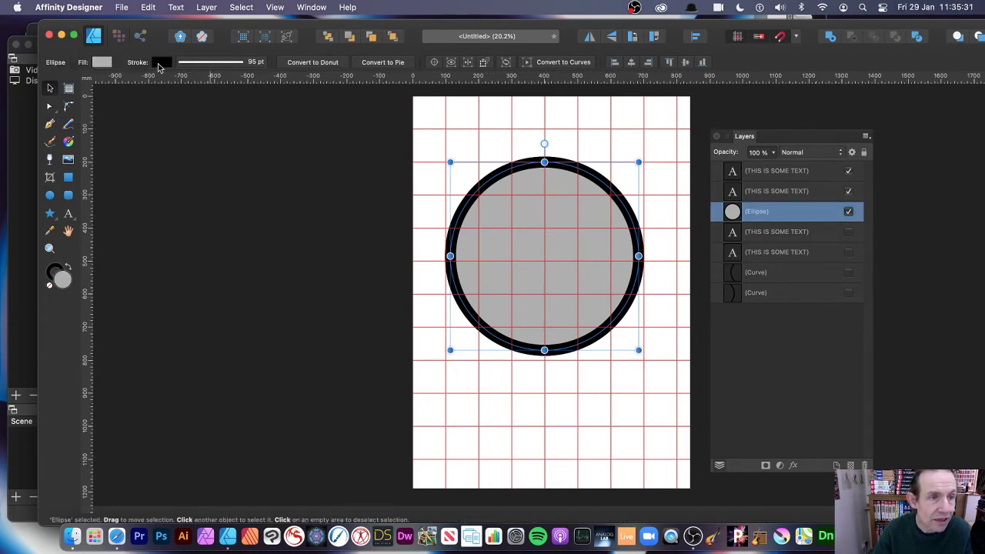
click(161, 62)
click(248, 150)
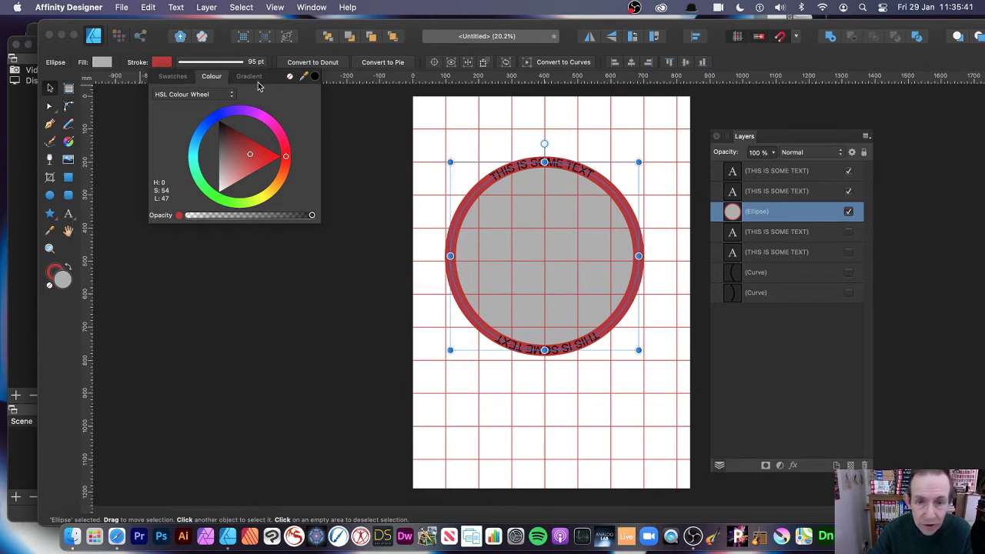
- Convert the ellipse to curves and add a node on its outline at each end of the top and bottom texts
click(206, 7)
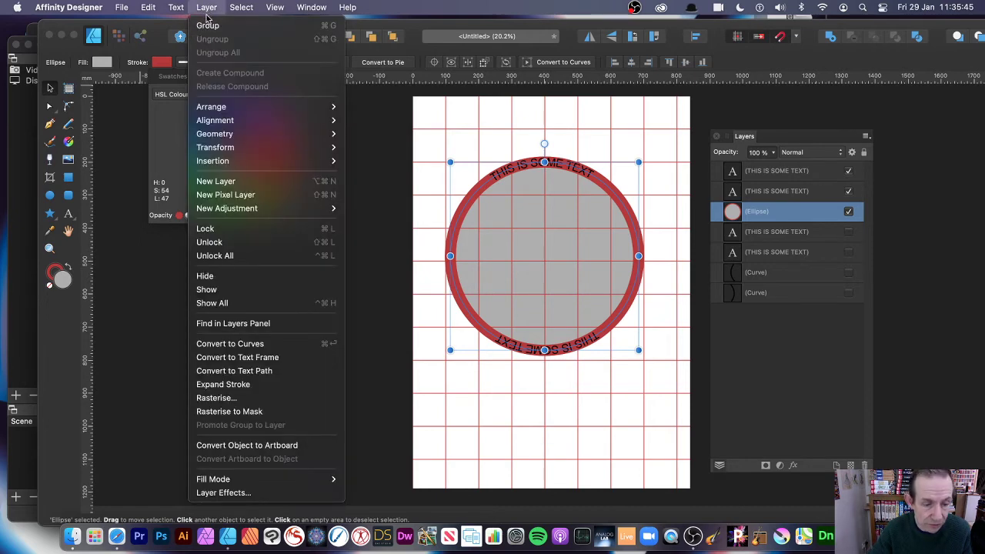
click(248, 348)
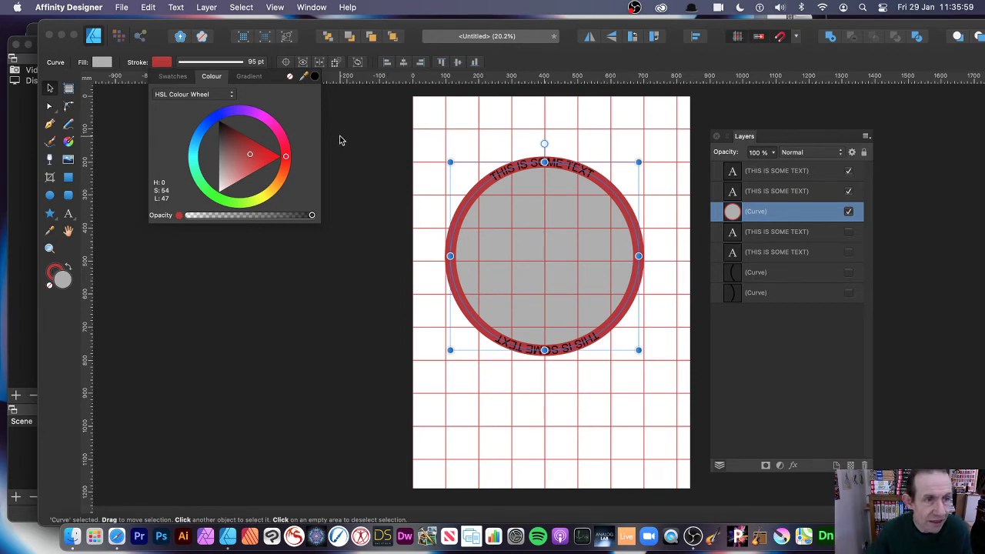
click(50, 109)
click(50, 108)
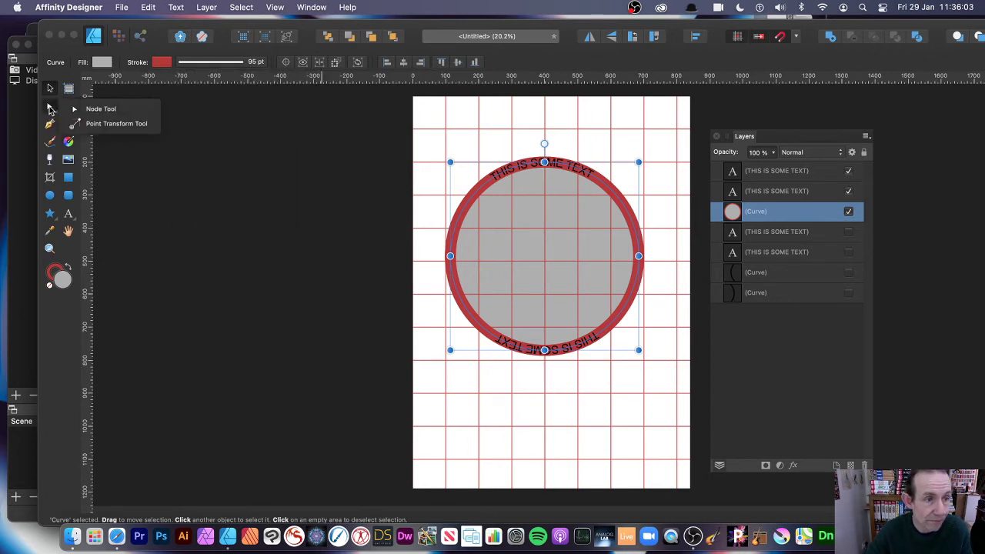
click(106, 110)
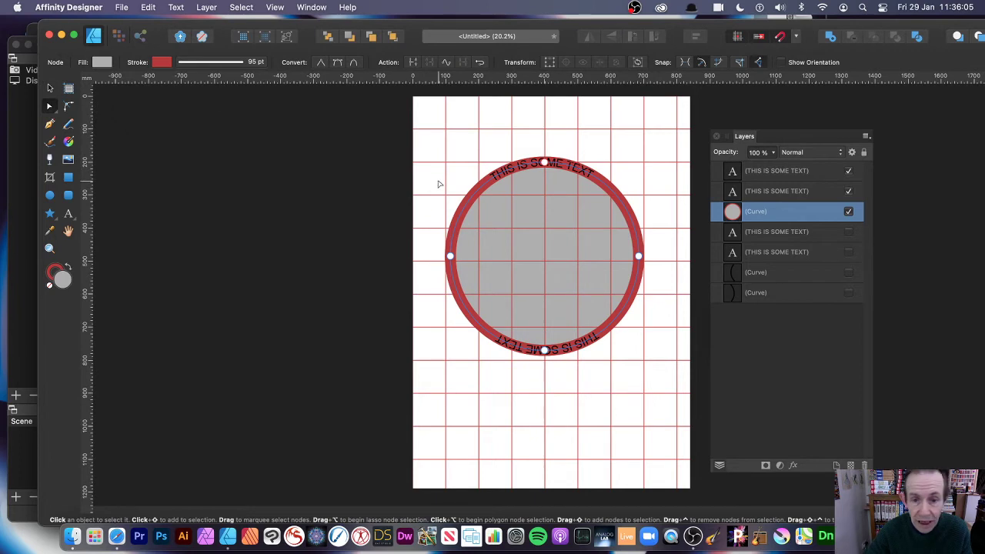
click(490, 181)
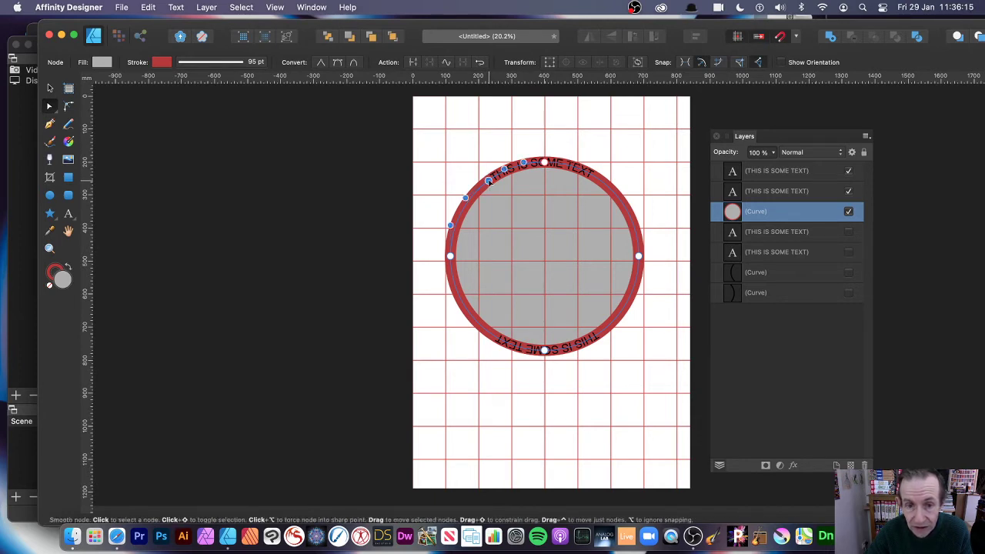
click(594, 177)
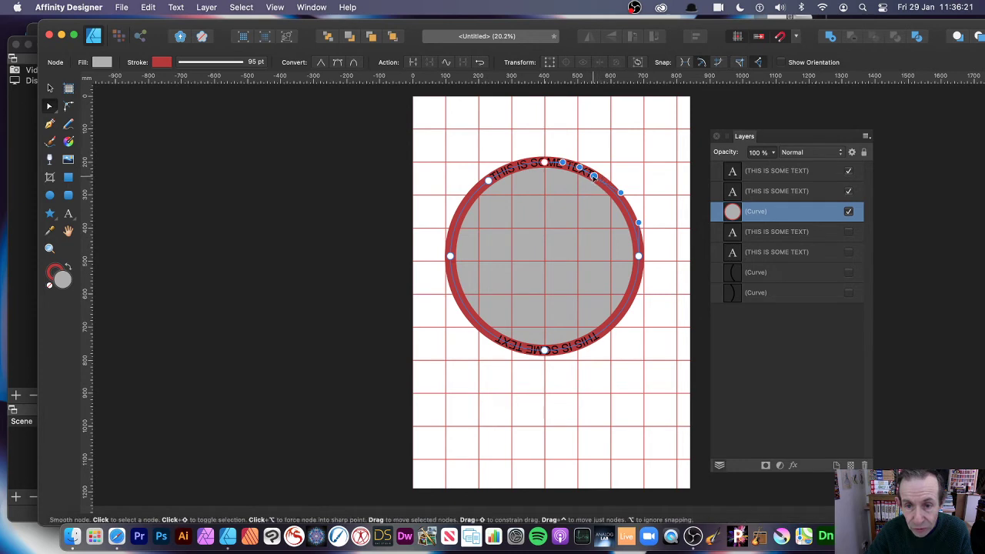
click(495, 338)
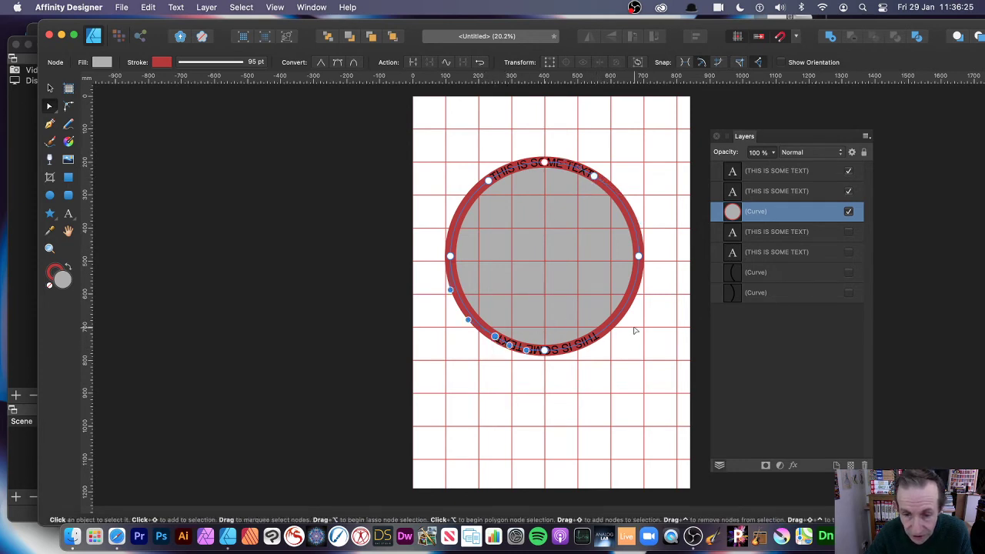
click(602, 335)
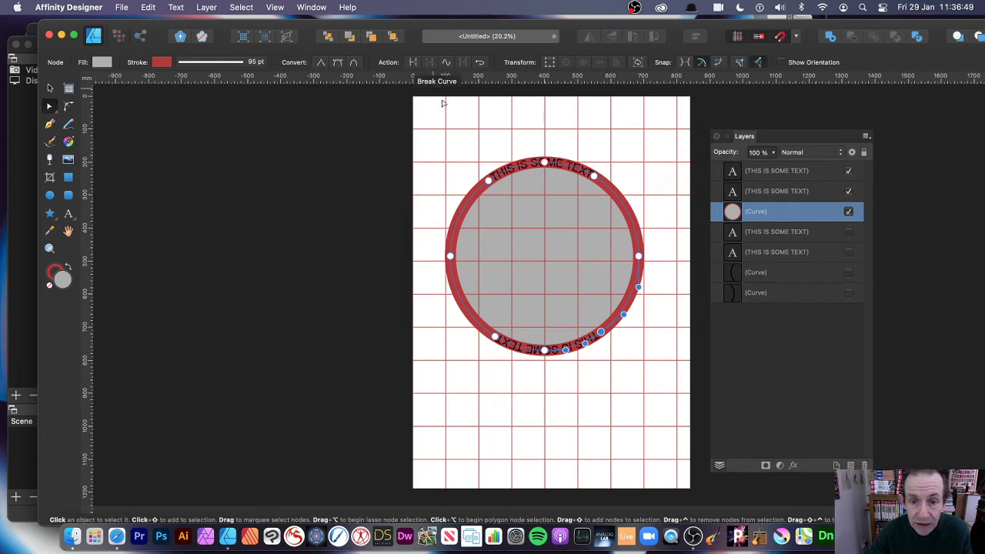
- Break the circle's curve at the four nodes beside the text ends, splitting it into separate arcs
click(490, 181)
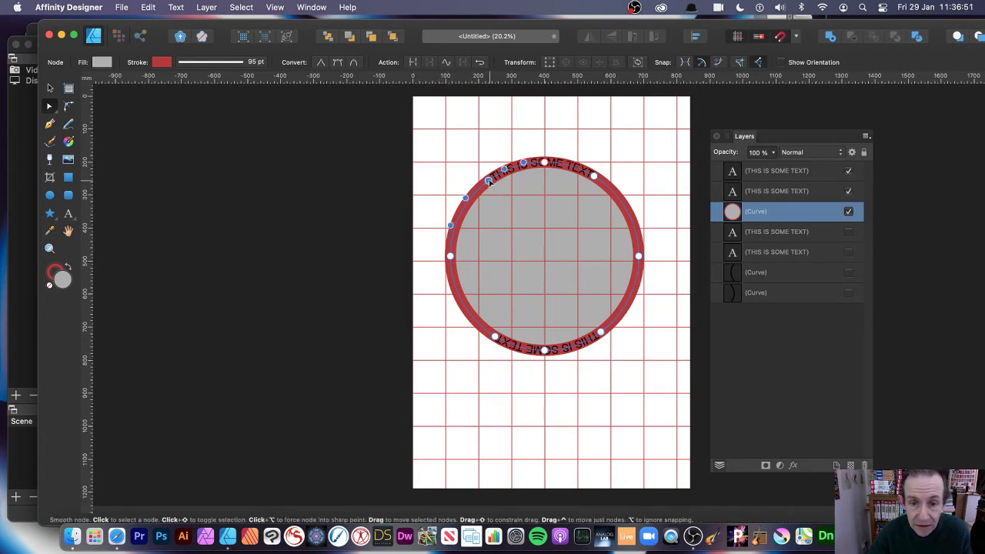
click(413, 65)
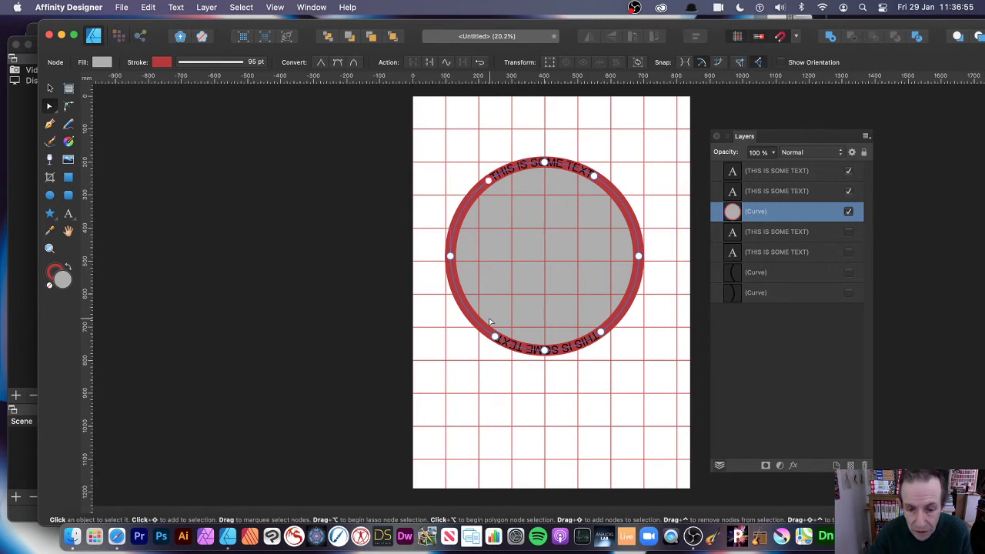
click(494, 337)
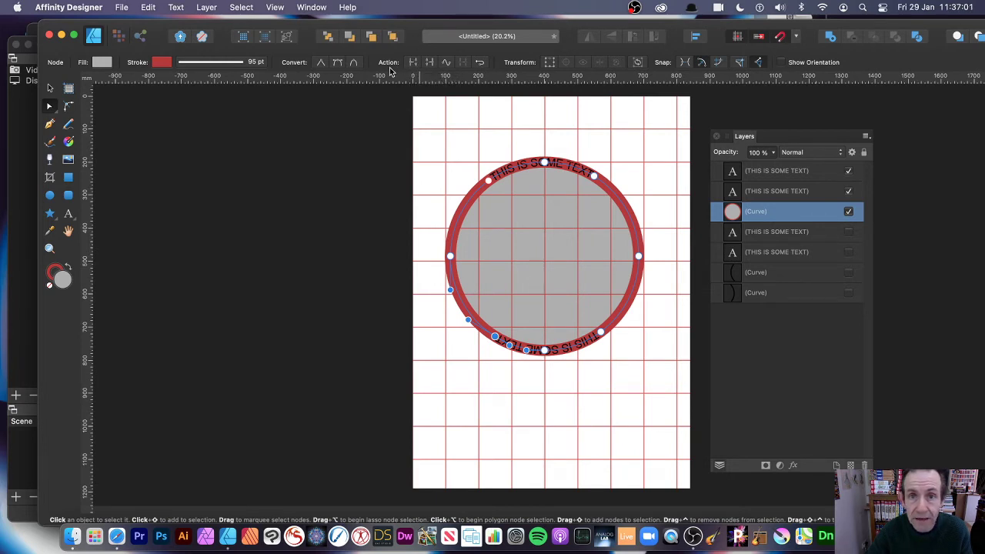
click(413, 64)
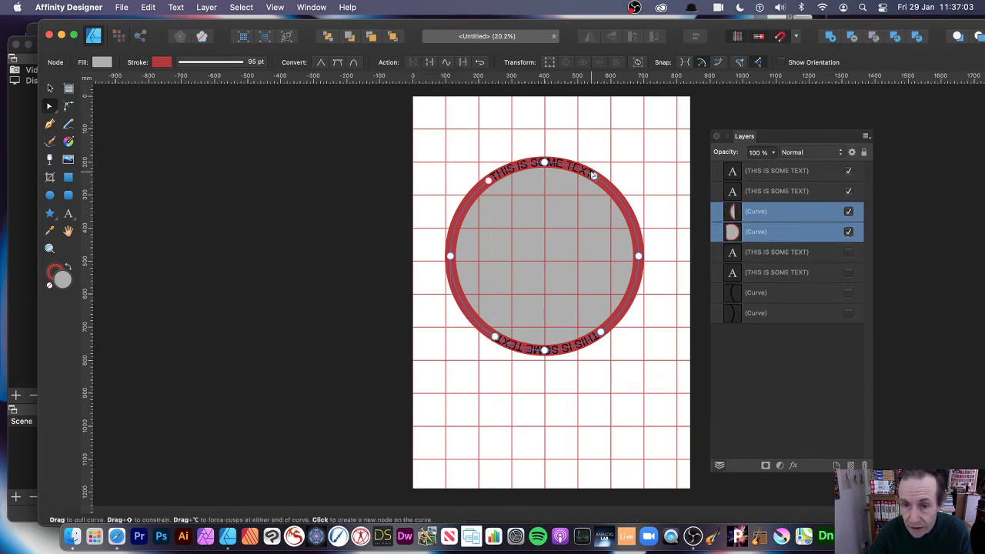
click(594, 177)
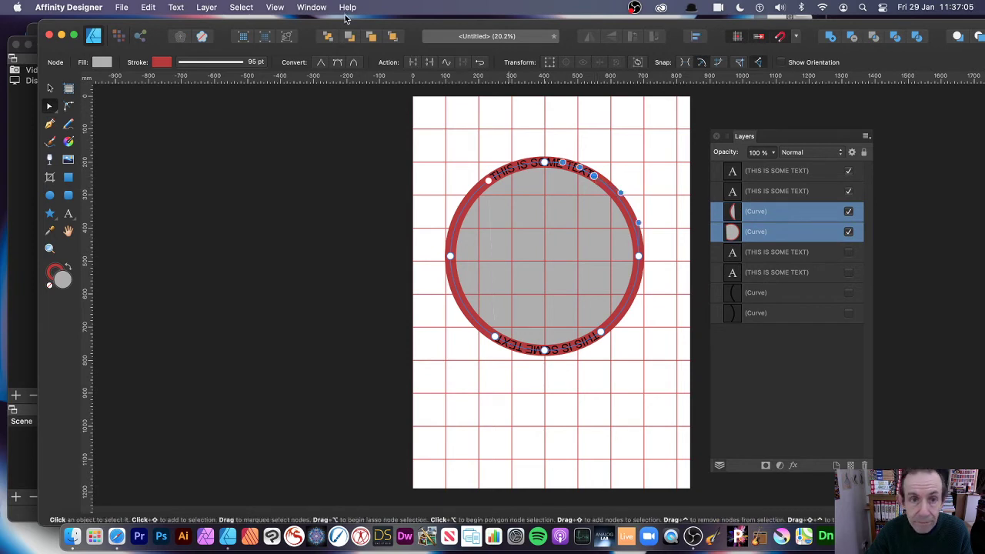
click(413, 64)
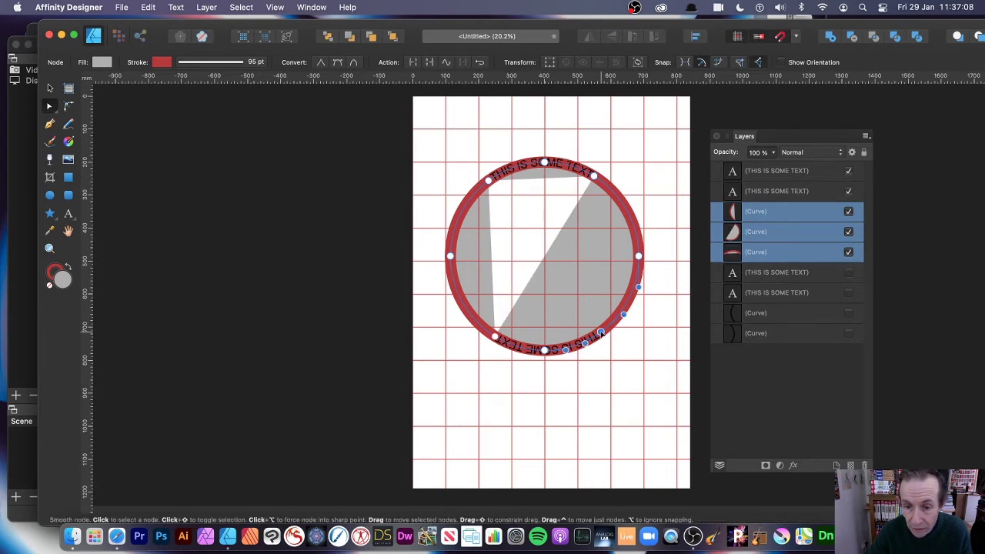
click(413, 62)
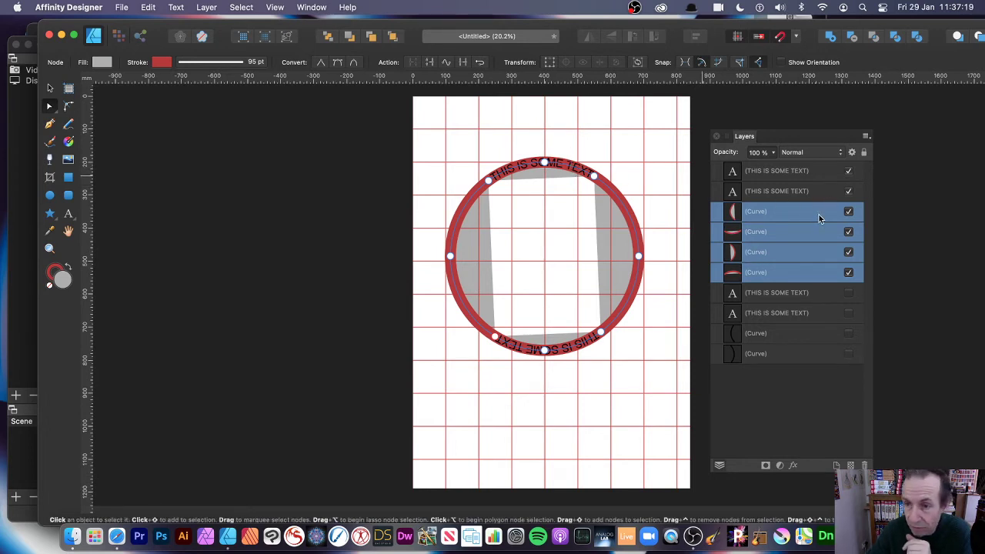
- Recolour the stroke of the arc behind the top text green, with H 115, S 54 and L 47
click(50, 89)
click(603, 178)
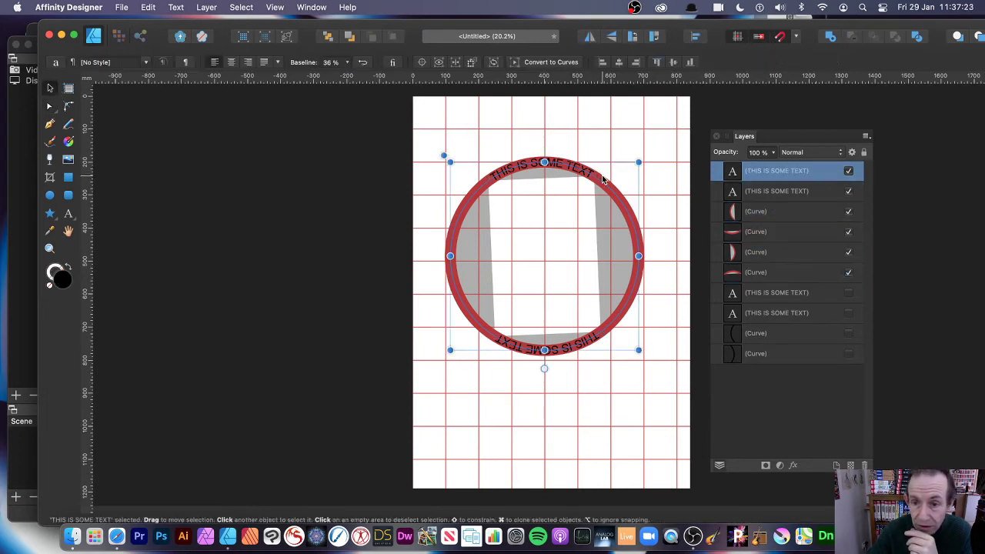
click(757, 274)
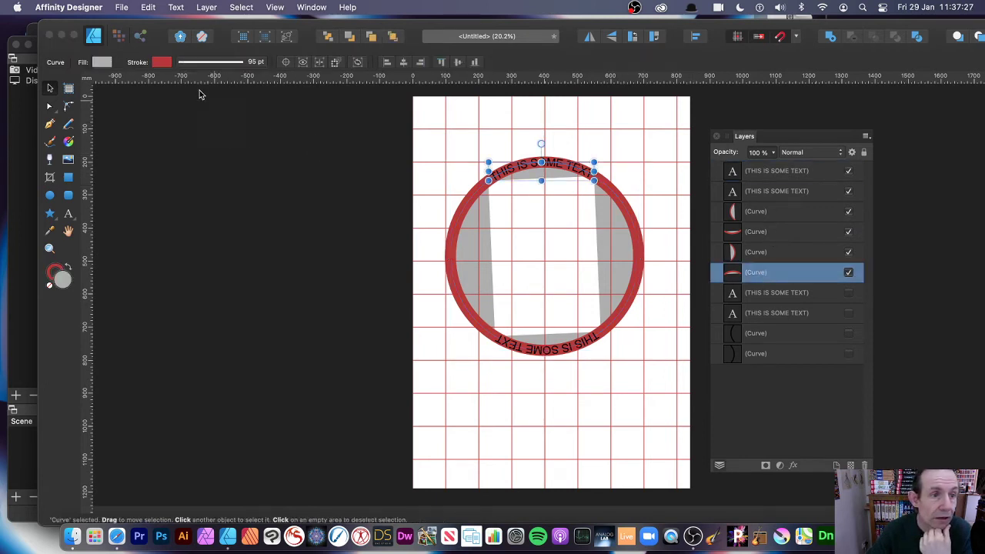
click(167, 62)
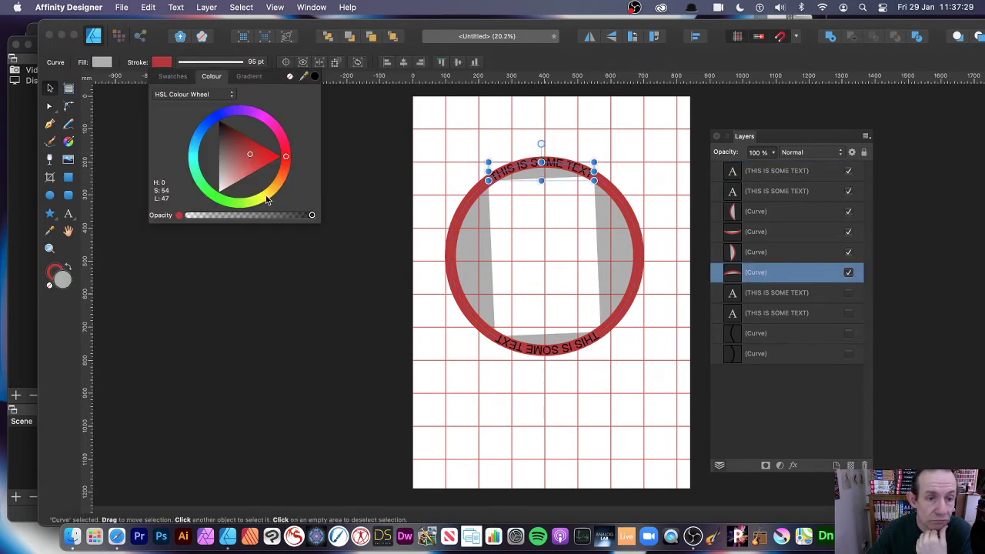
click(221, 201)
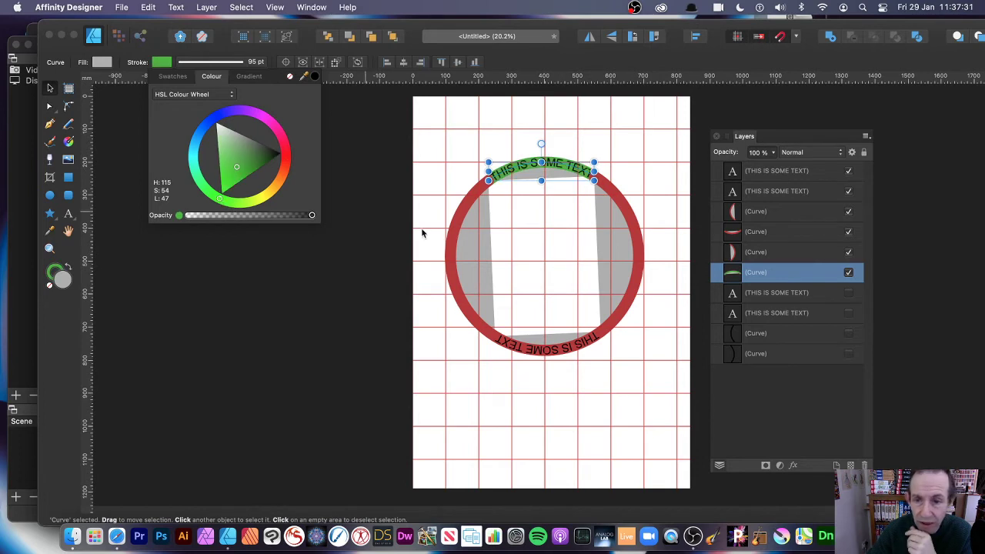
- Recolour the stroke of the arc behind the bottom text pale blue, with H 240, S 33 and L 67
click(737, 232)
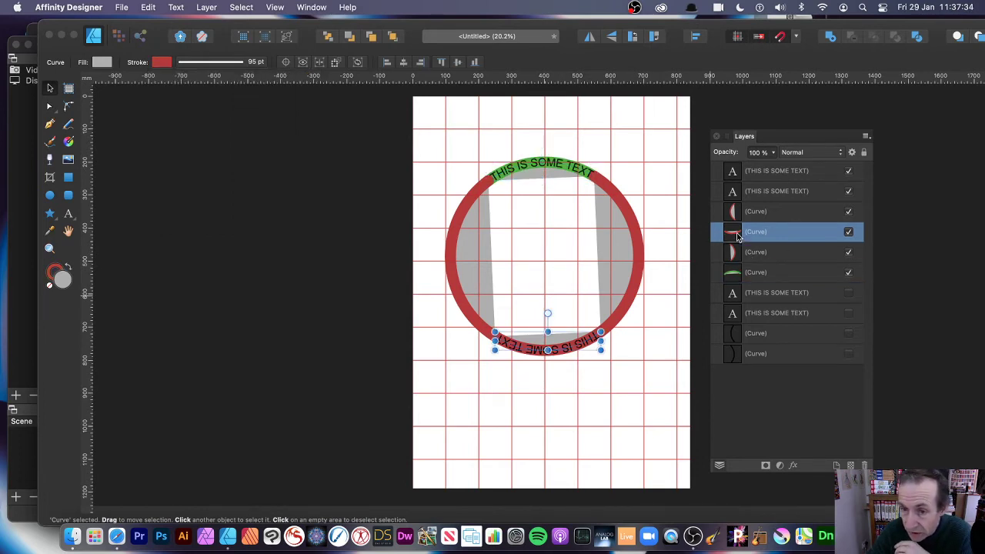
click(163, 61)
click(217, 116)
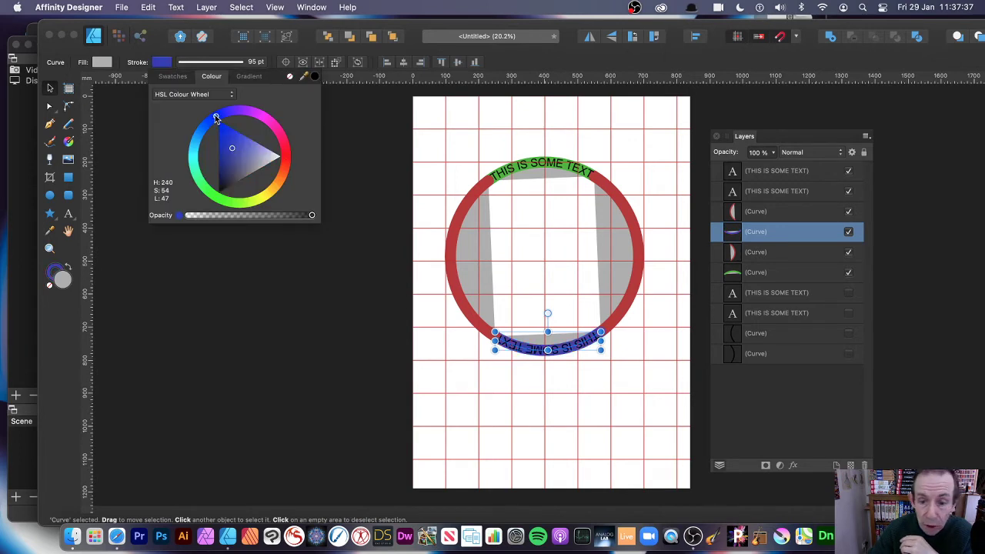
click(253, 156)
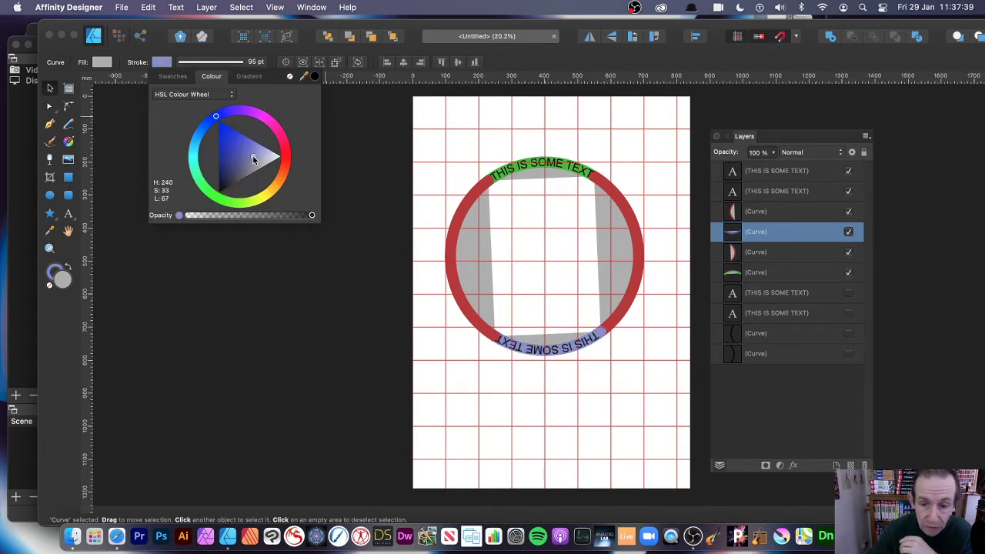
- Recolour the circle's left arc stroke bright red, with H 0, S 96 and L 47
click(759, 213)
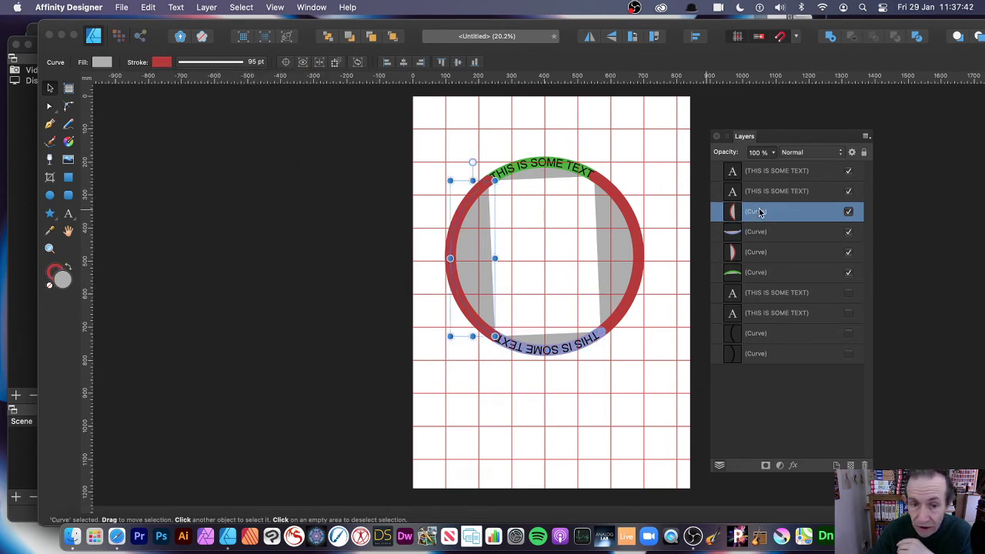
click(161, 62)
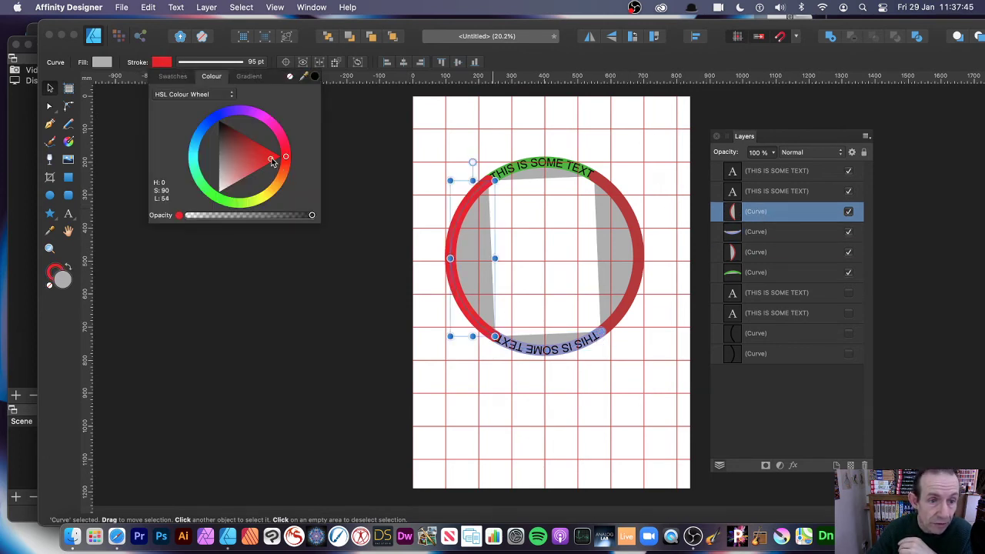
click(232, 157)
drag(231, 157, 274, 154)
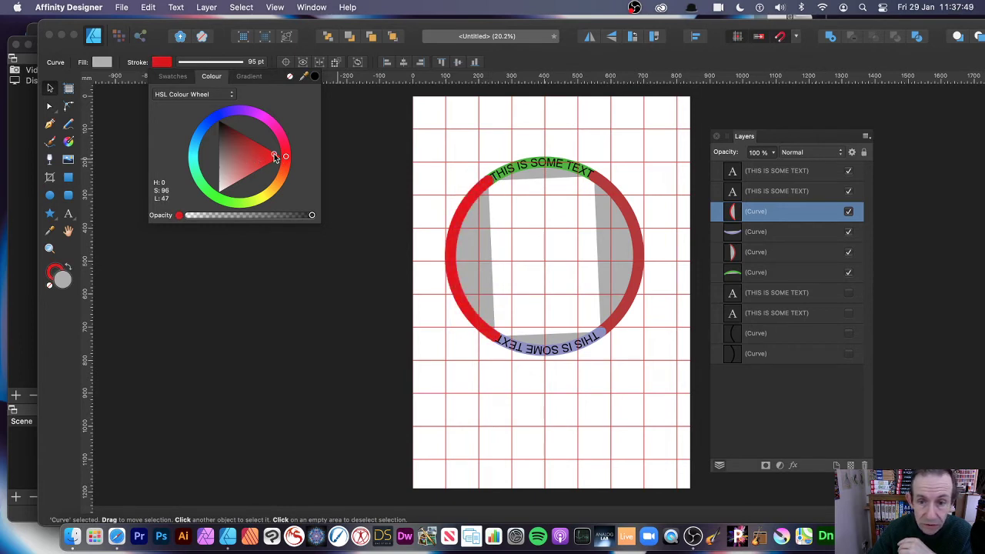
- Recolour the circle's right arc stroke yellow, with H 58, S 93 and L 48
click(735, 252)
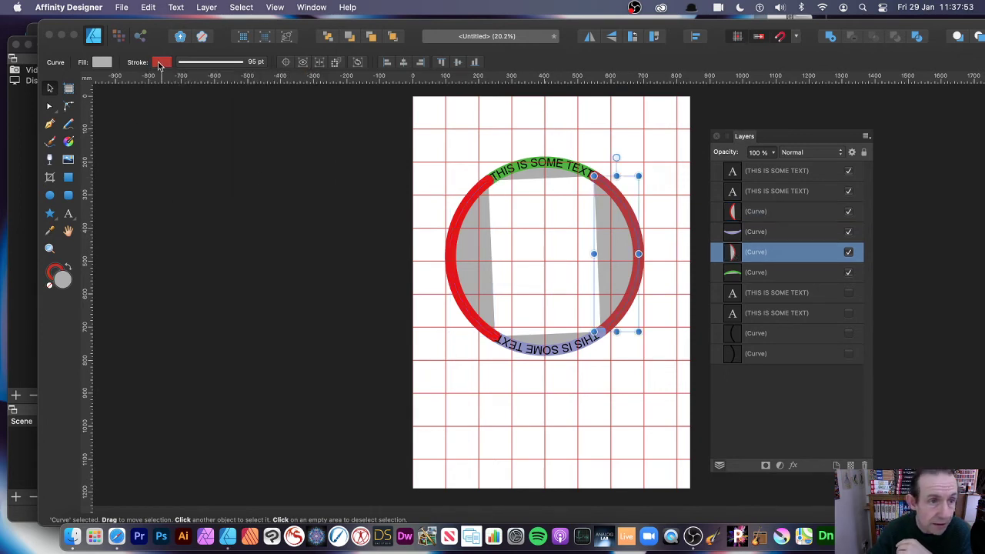
click(162, 61)
drag(277, 190, 263, 194)
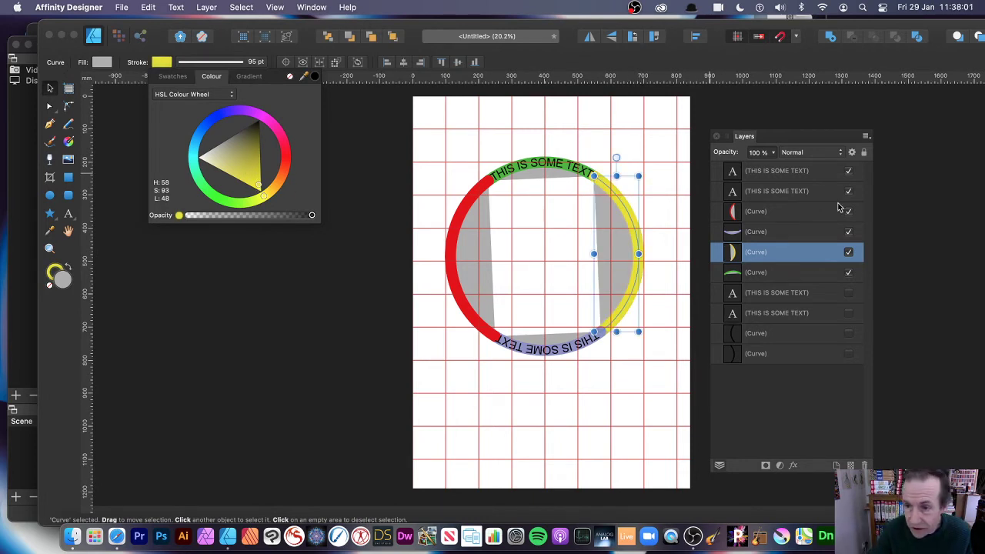
- Remove the grey fill from the circle's left arc and from the pale blue bottom arc
click(755, 215)
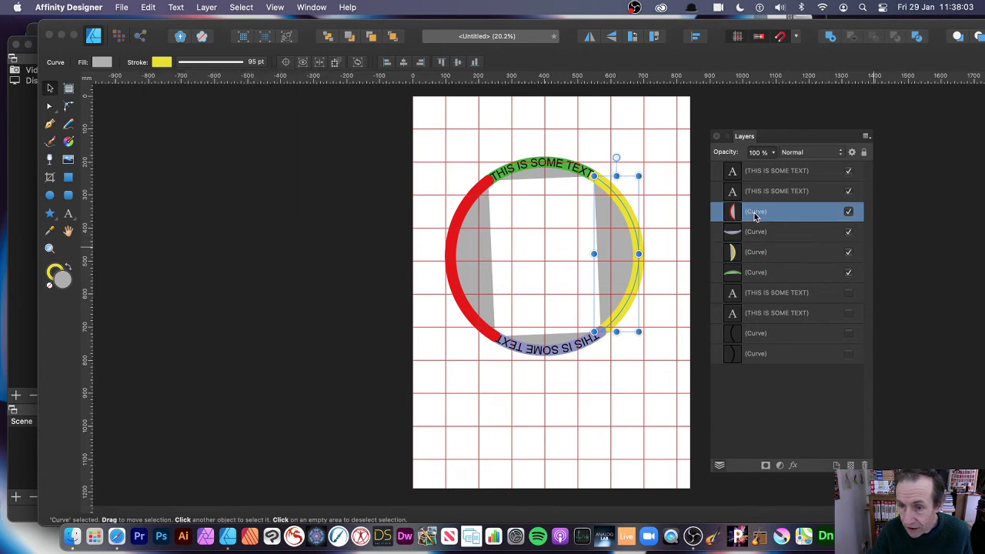
click(767, 234)
click(767, 211)
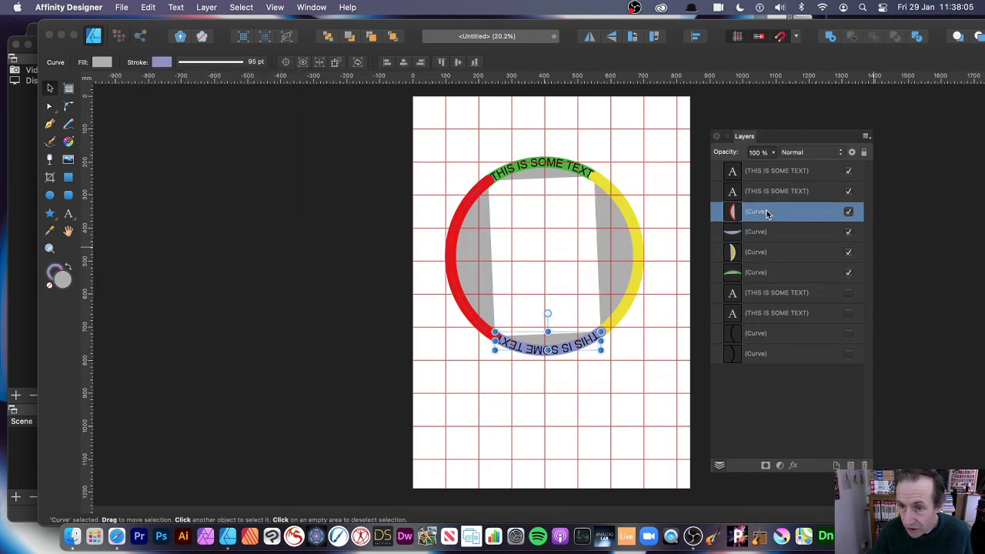
click(103, 62)
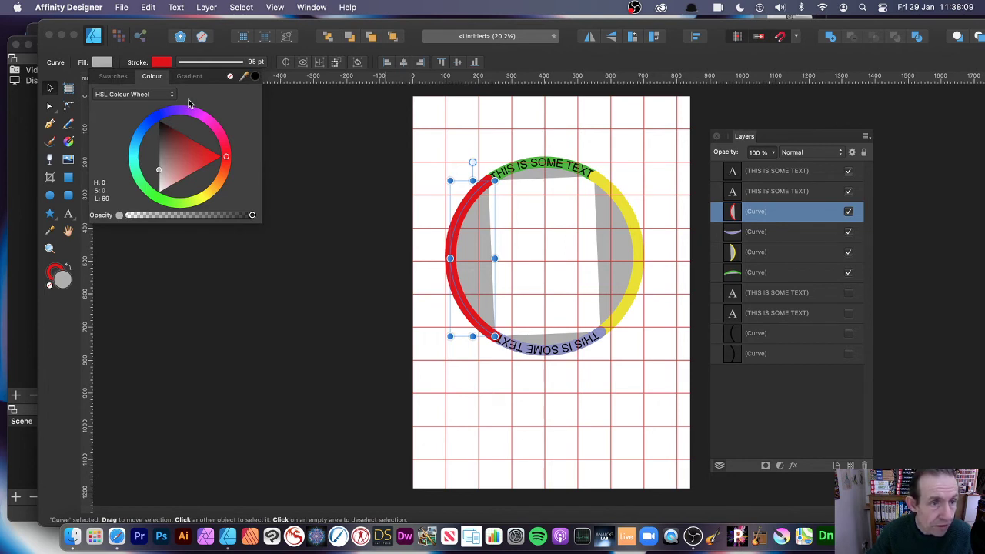
click(229, 76)
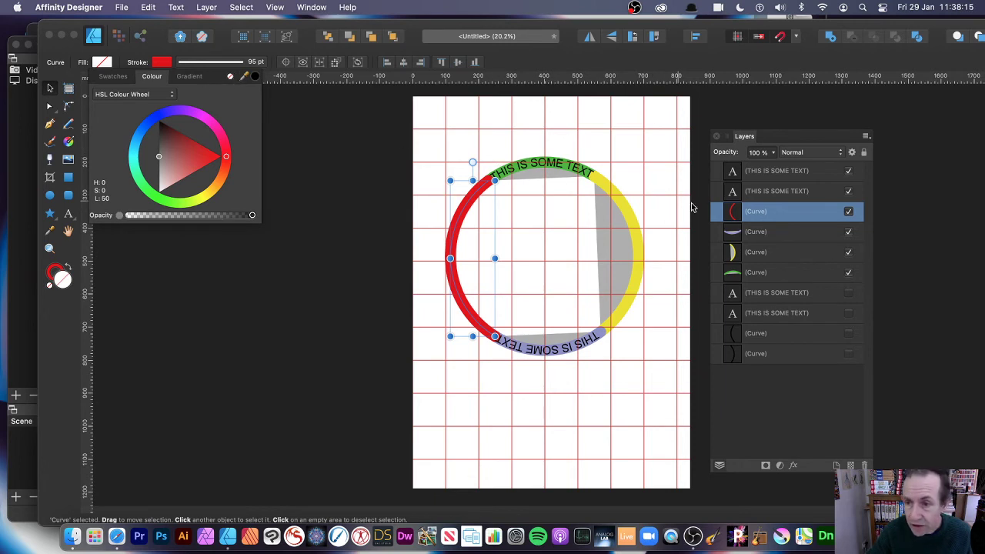
click(762, 233)
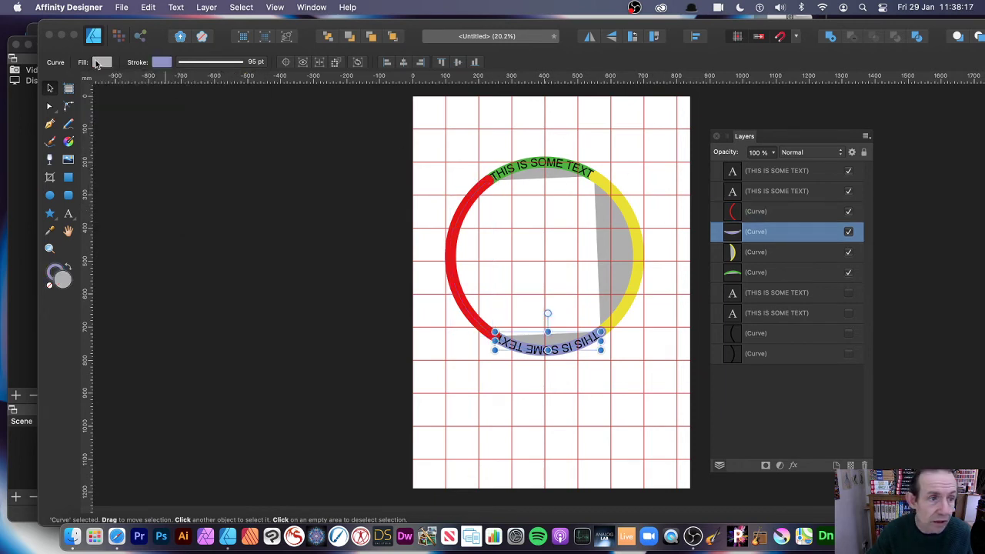
click(98, 63)
click(229, 77)
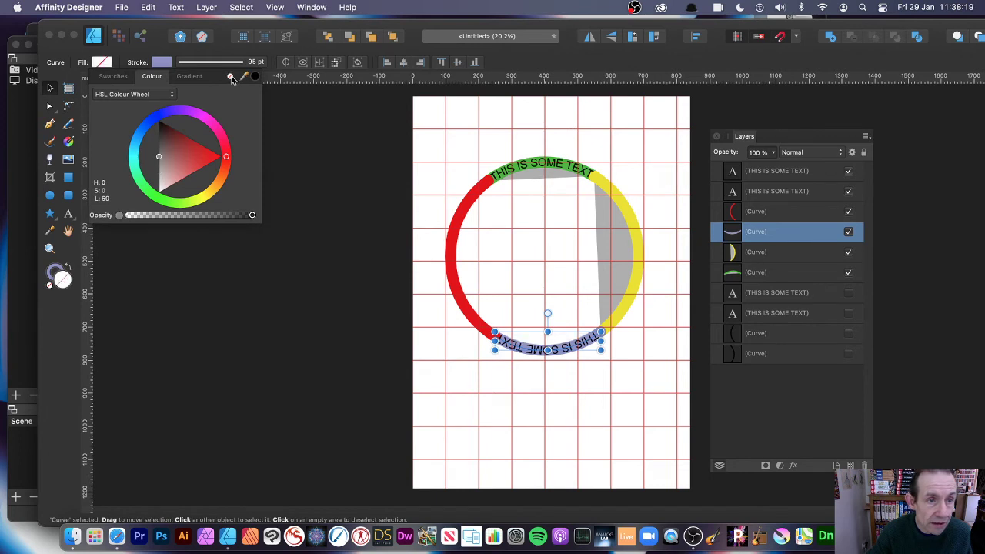
- Remove the grey fill from the yellow right arc and the green top arc, and clear the selection
click(637, 247)
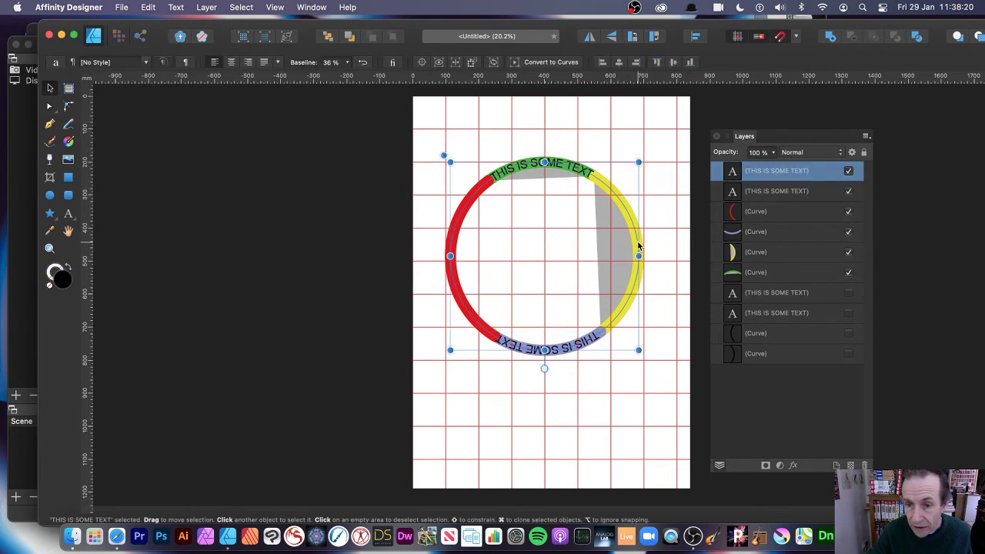
click(764, 252)
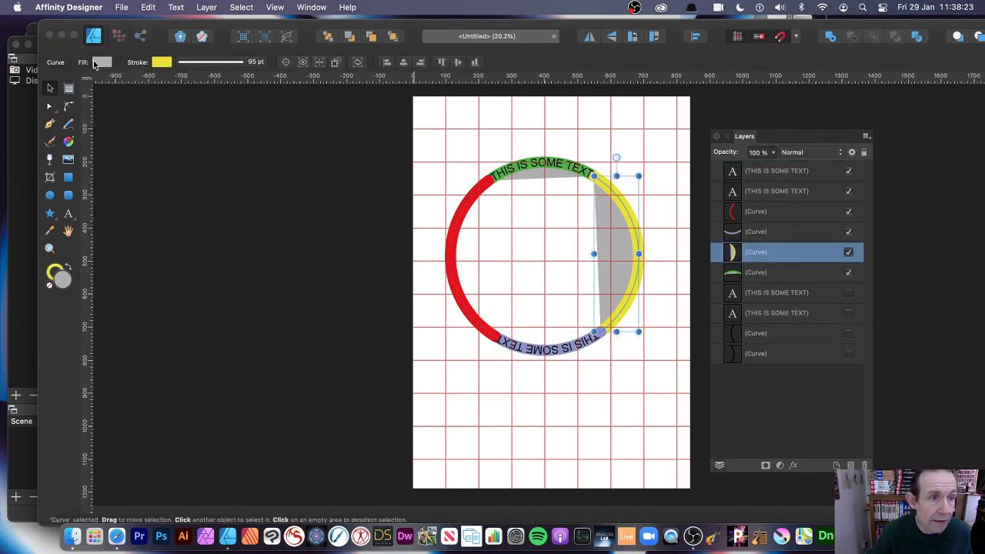
click(100, 62)
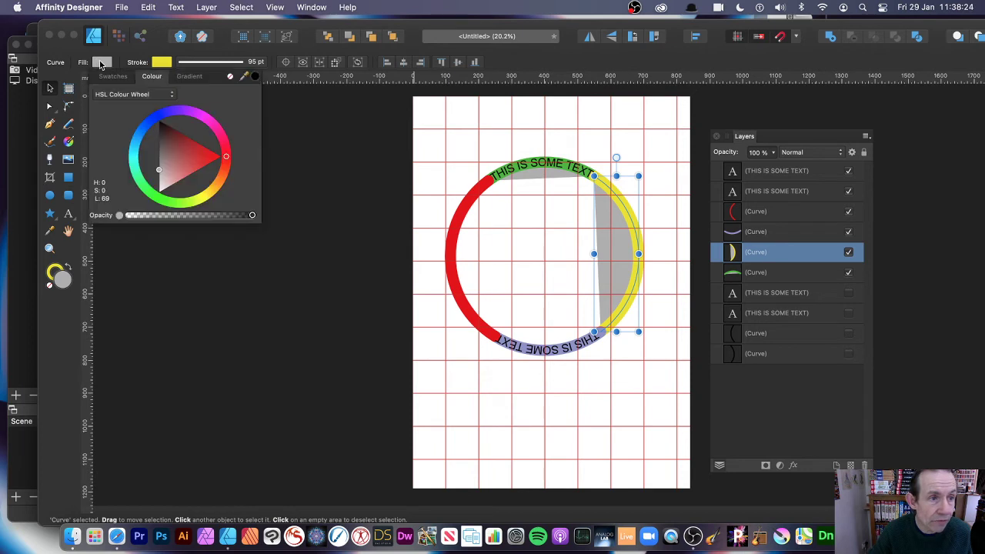
click(231, 77)
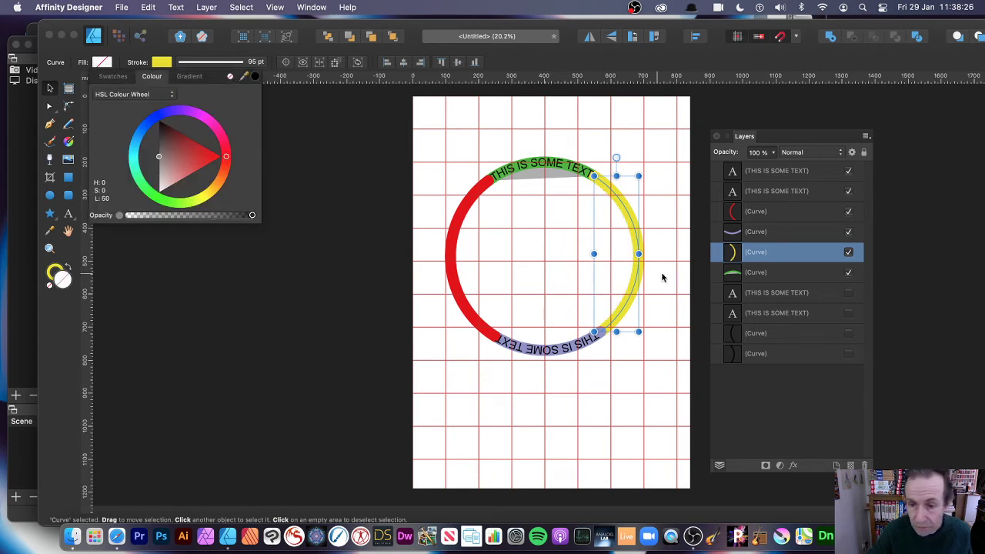
click(758, 272)
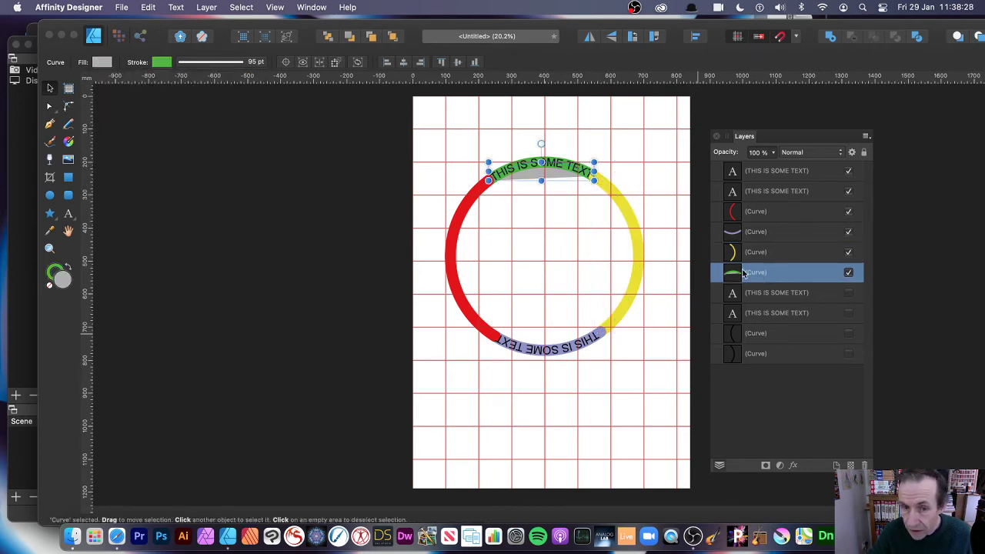
click(105, 63)
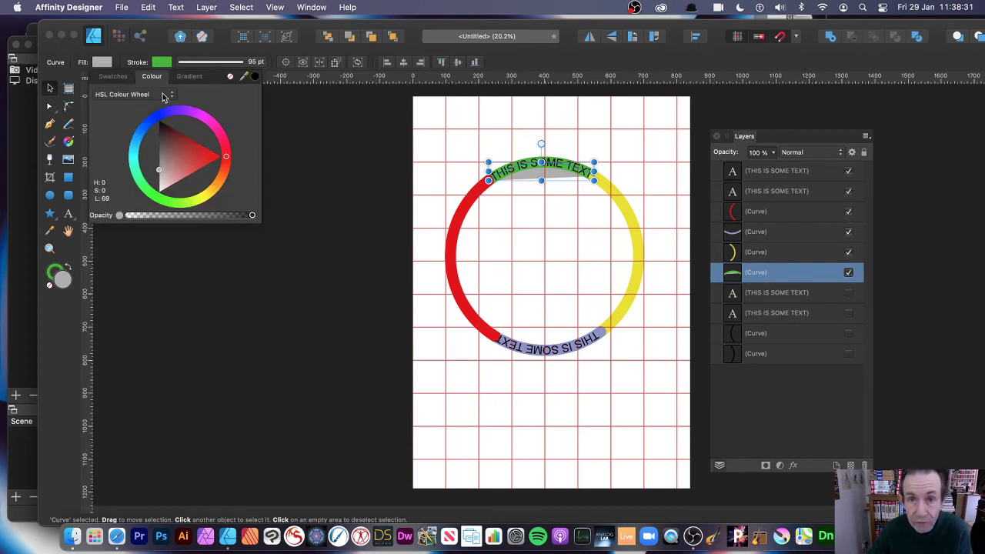
click(230, 77)
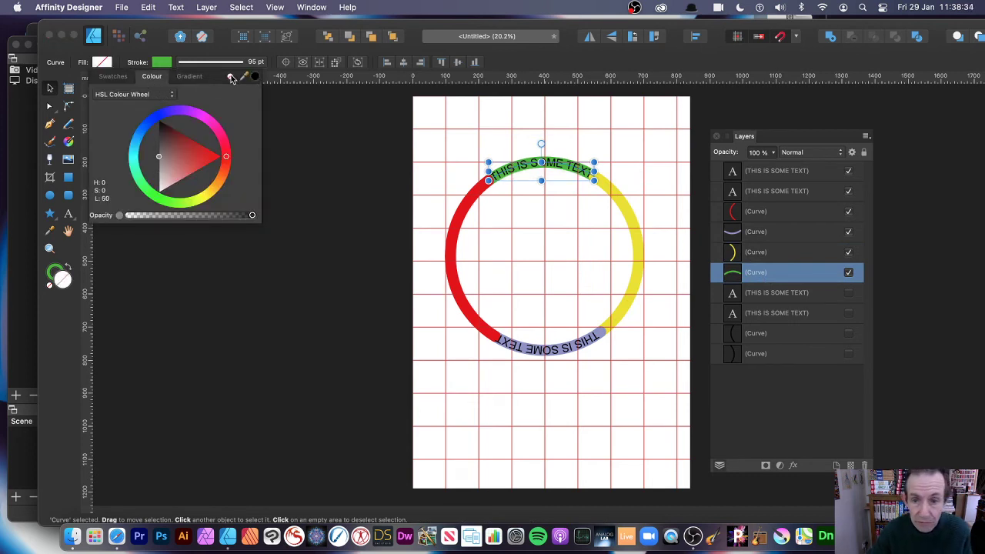
click(662, 239)
click(660, 234)
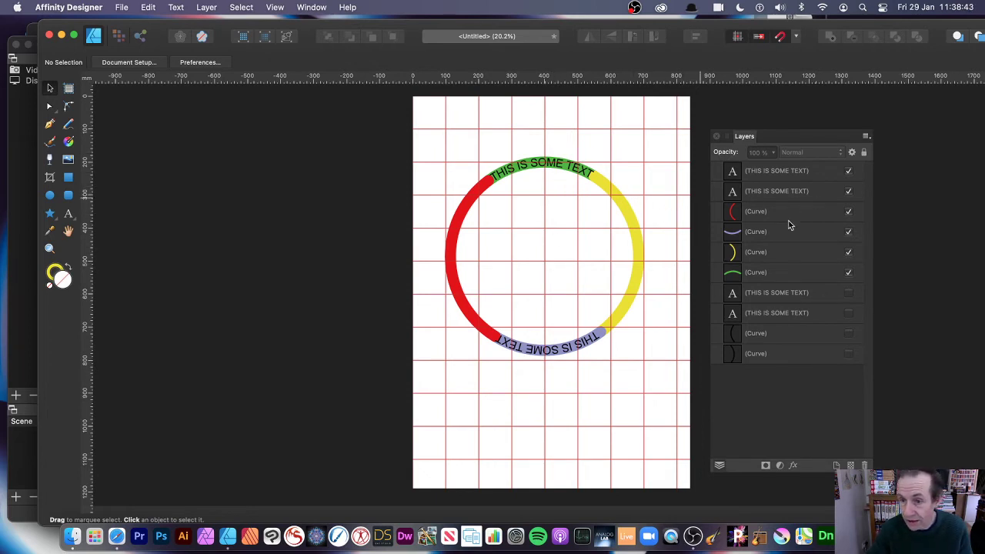
- Hide the green top arc and the pale blue bottom arc behind the texts, and leave nothing selected
click(756, 272)
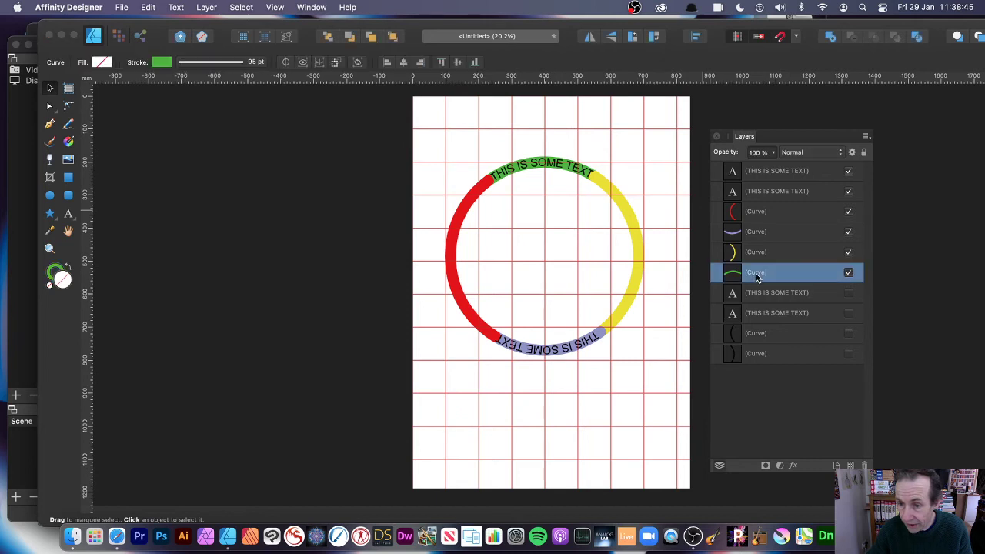
click(850, 274)
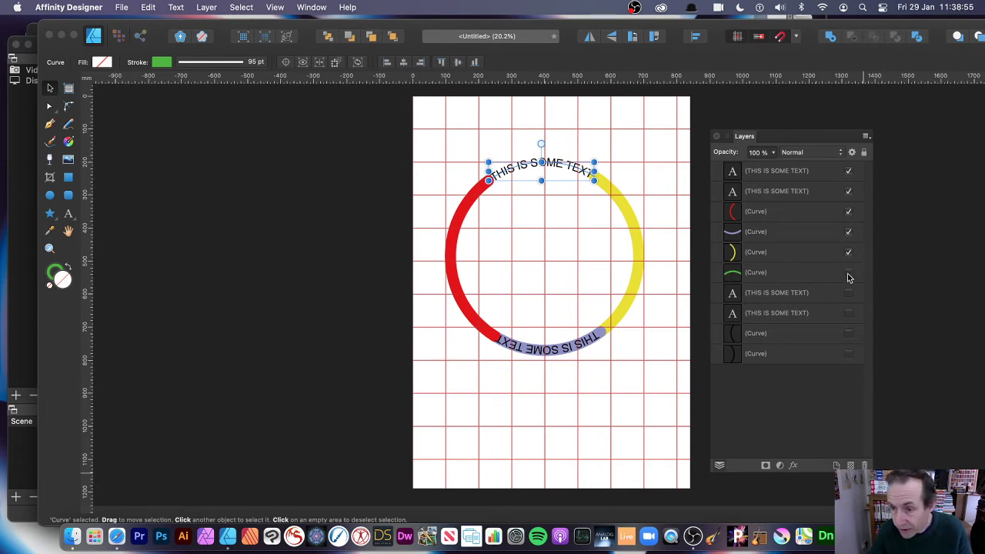
click(850, 232)
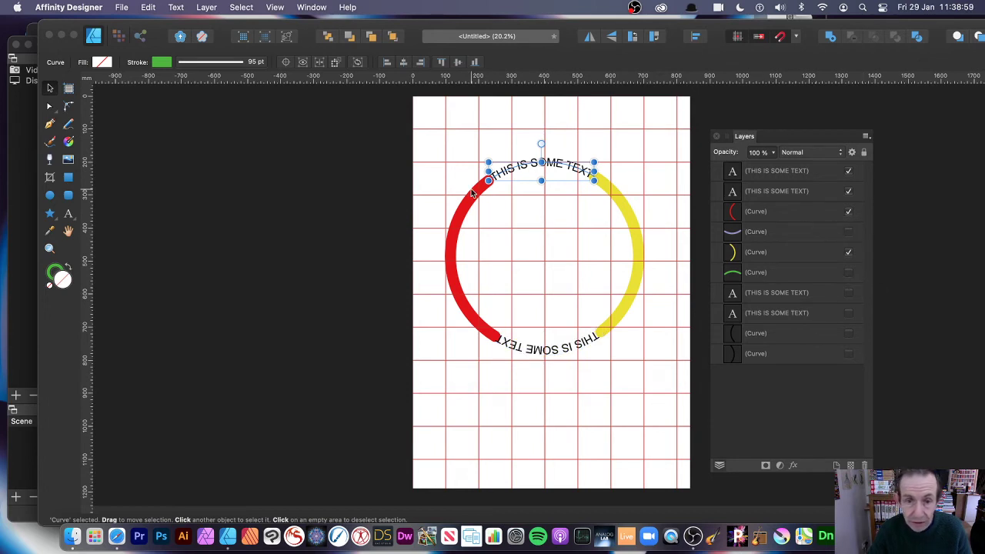
click(489, 121)
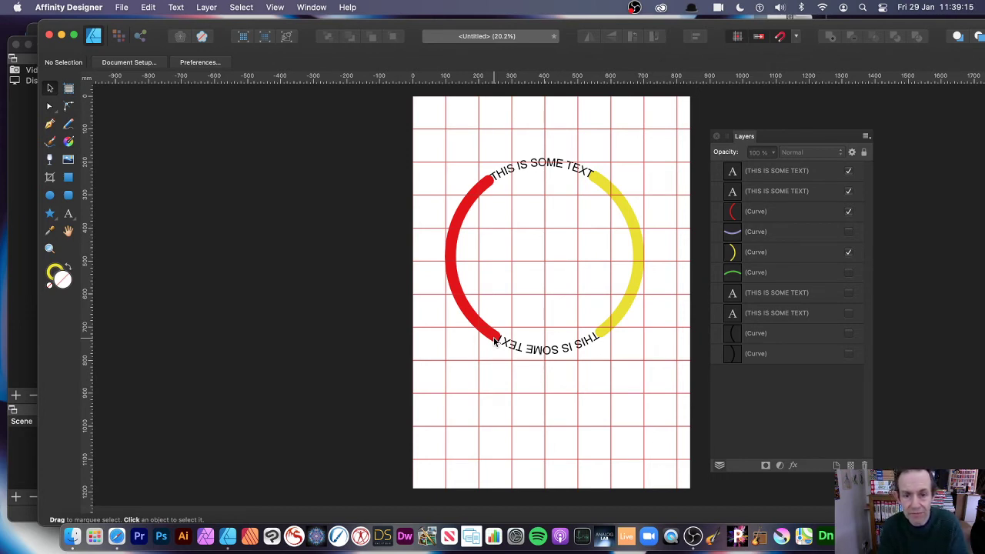
click(463, 212)
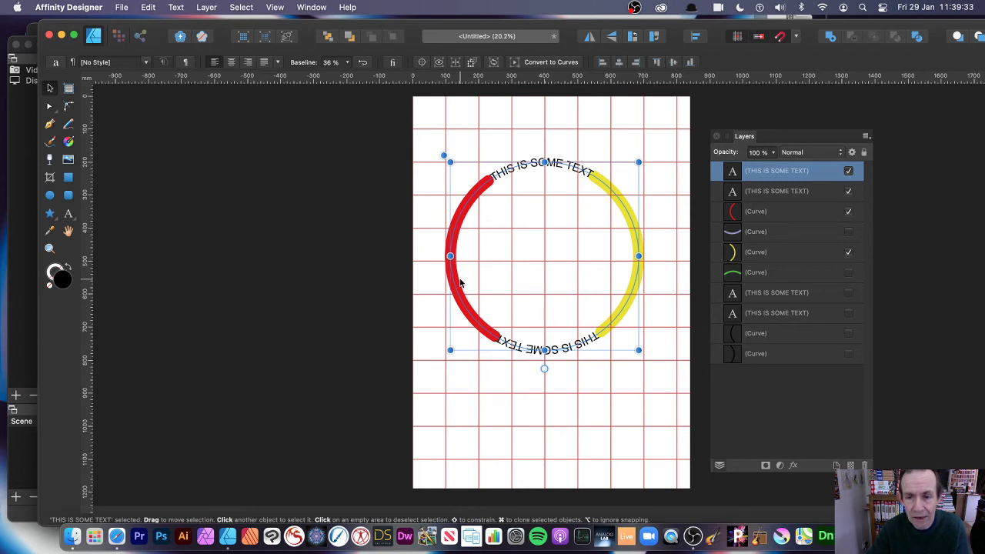
click(508, 132)
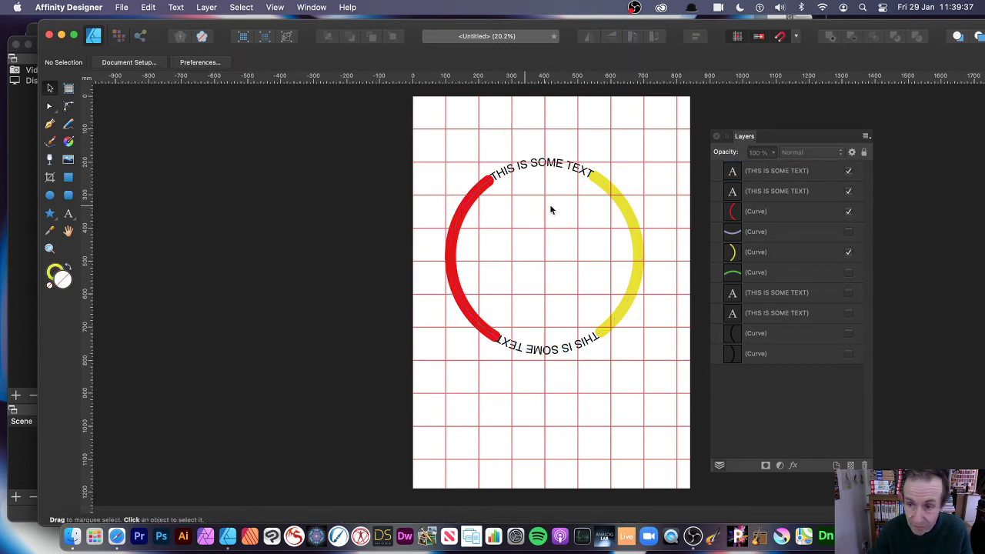
- Recolour the circle's left arc stroke black, with H 0, S 100 and L 0
click(736, 217)
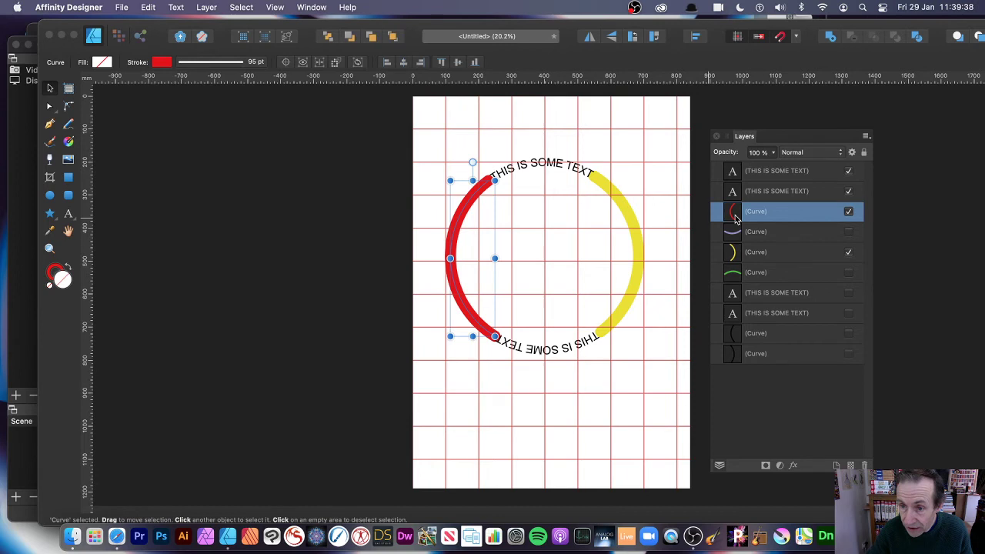
click(161, 63)
drag(234, 146, 203, 104)
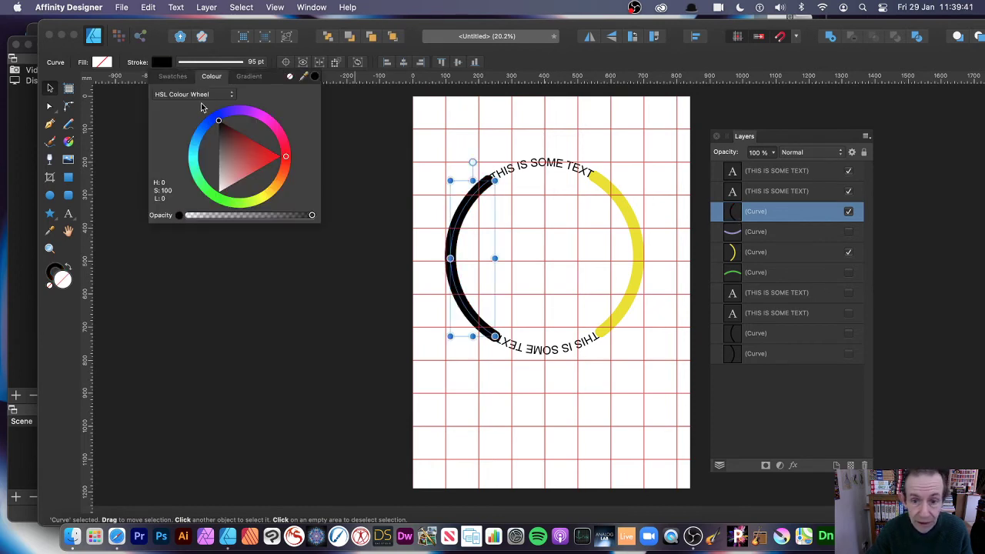
click(601, 188)
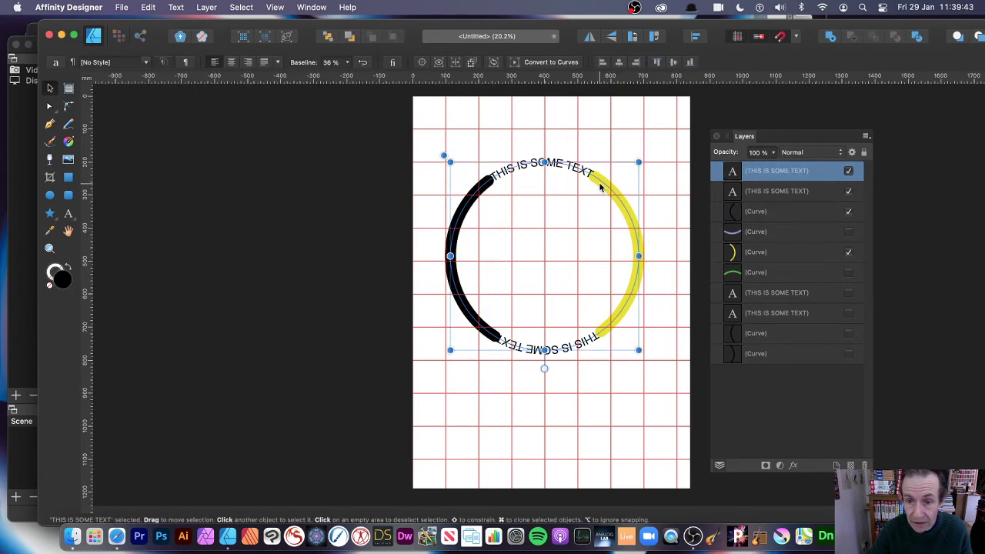
- Recolour the yellow right arc's stroke black, with S 100 and L 0
click(758, 254)
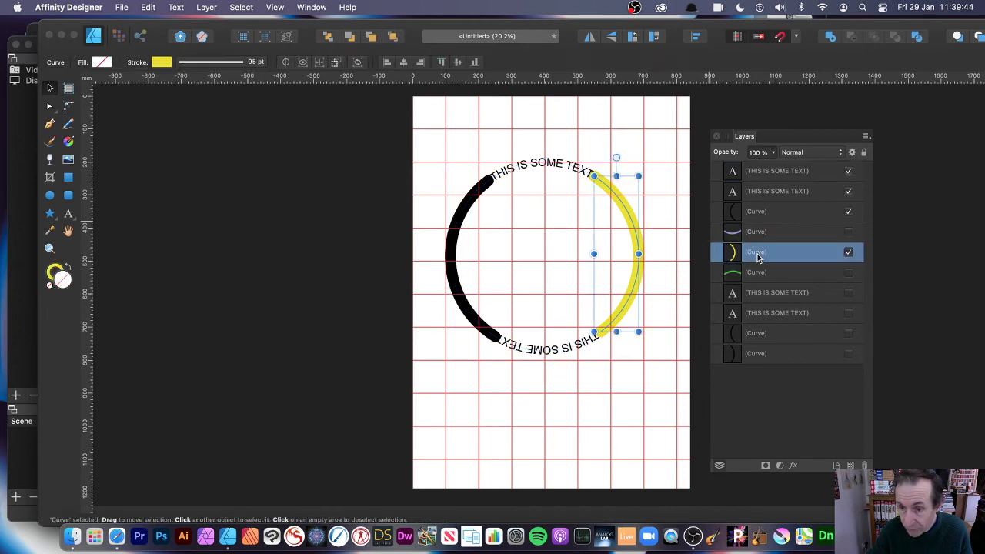
click(162, 65)
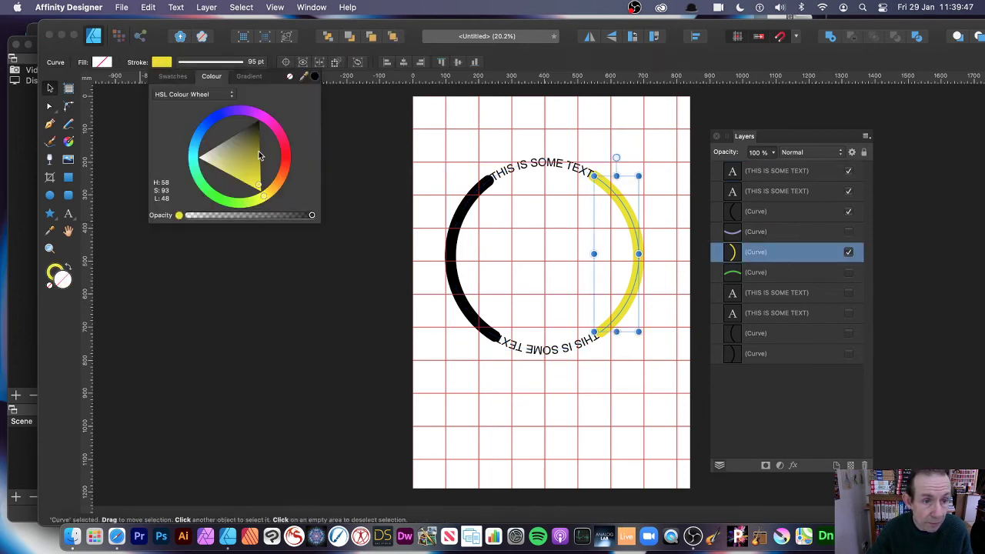
drag(261, 157, 258, 120)
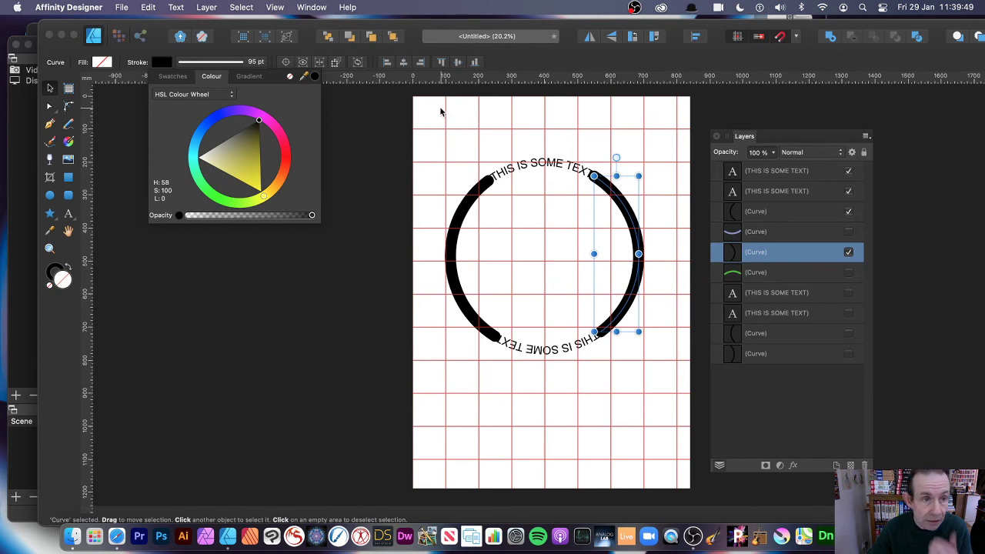
click(457, 220)
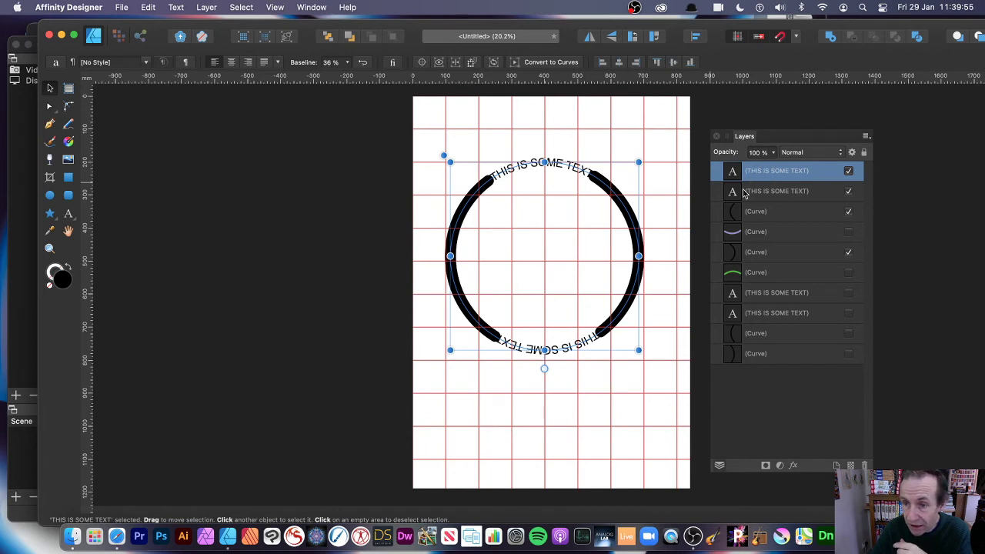
- Change the stroke caps of the black left and right arcs from rounded to flat butt caps, and clear the selection
click(753, 215)
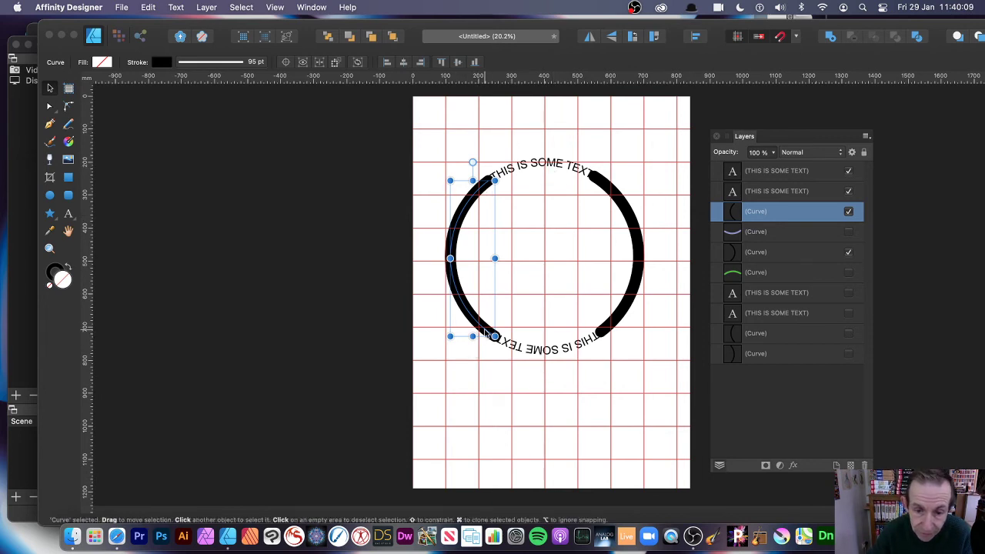
click(219, 61)
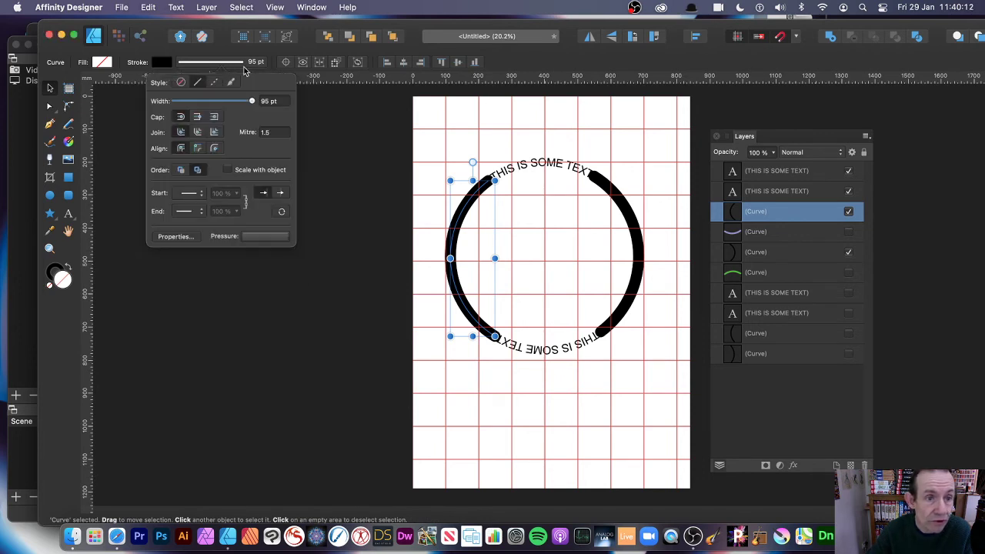
click(197, 117)
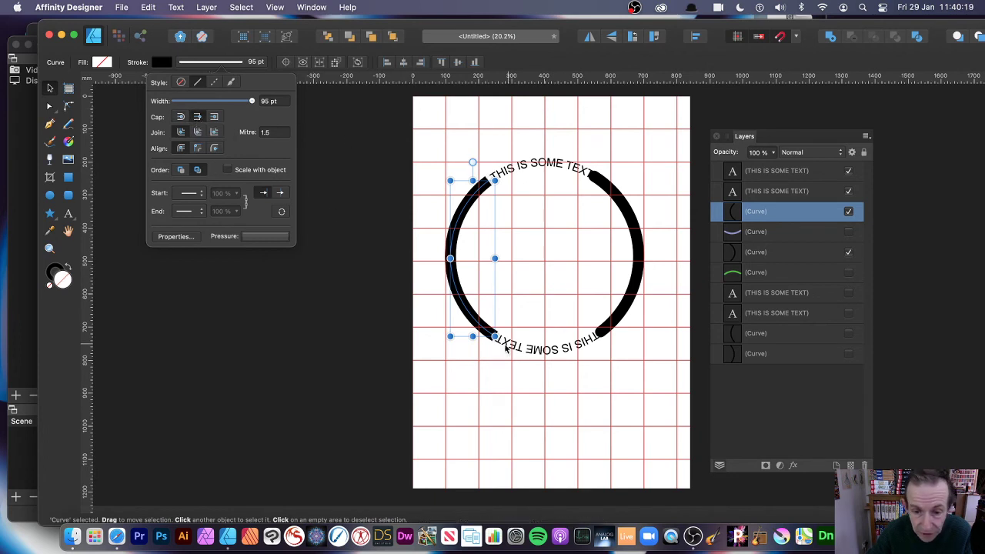
click(639, 276)
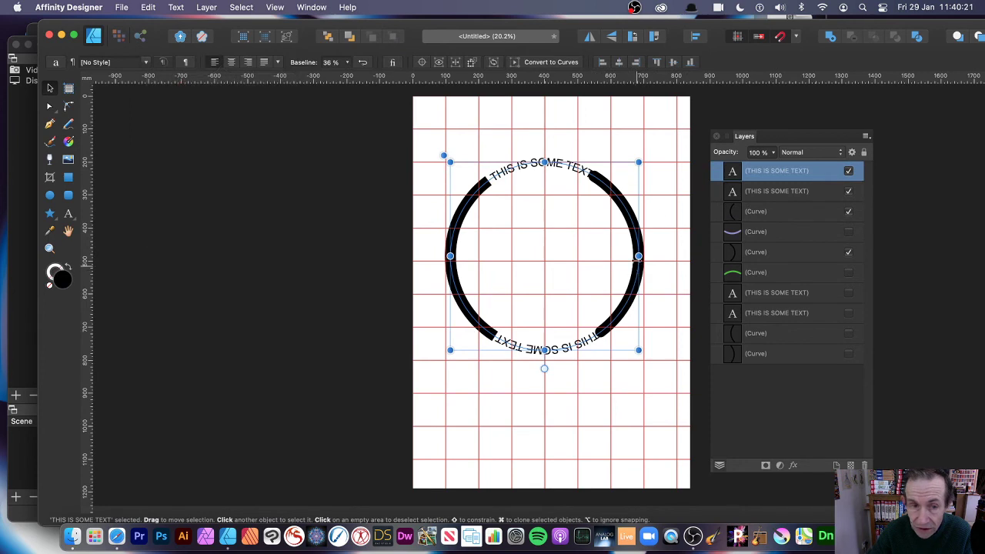
click(759, 254)
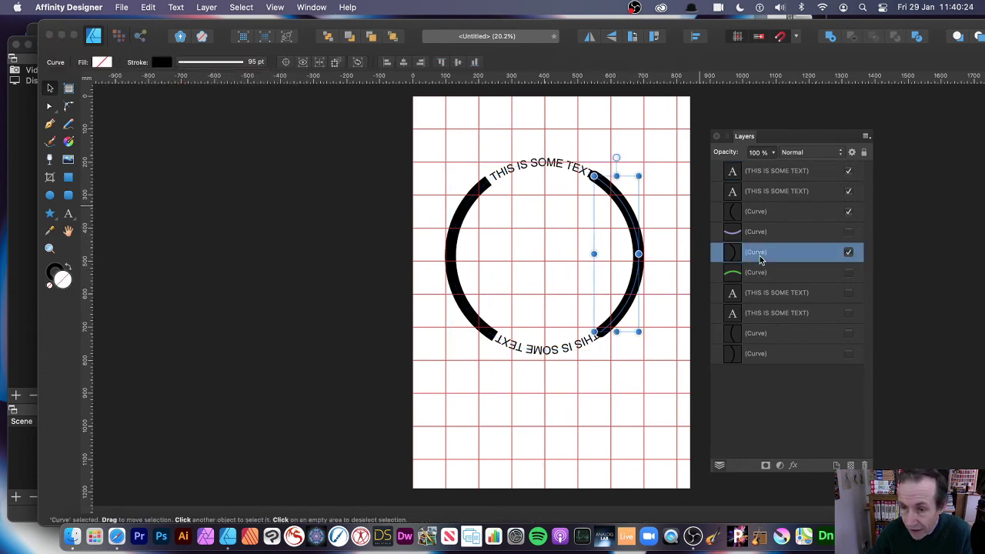
click(202, 62)
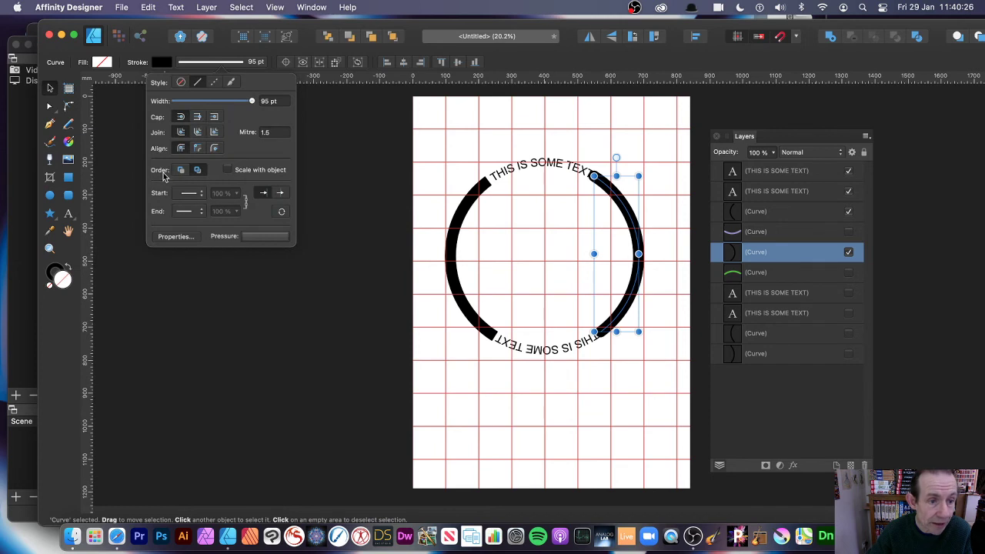
click(197, 118)
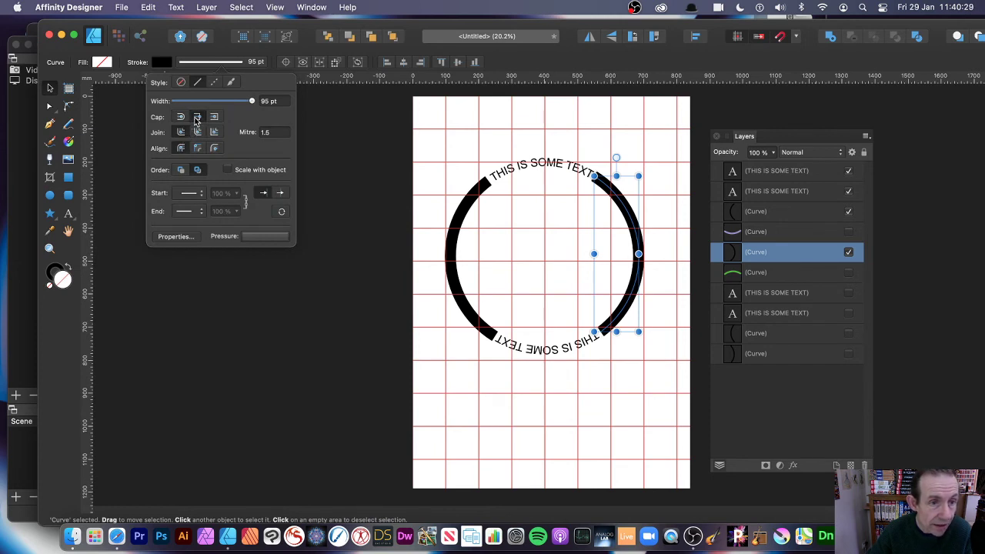
click(655, 165)
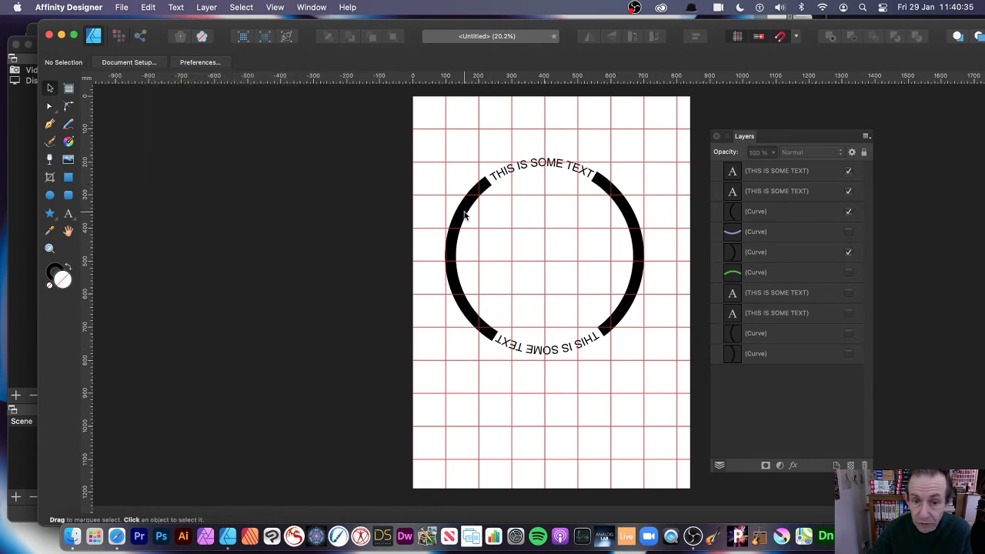
- Apply the dashed line style to the strokes of the left and right arcs, and leave nothing selected
click(733, 214)
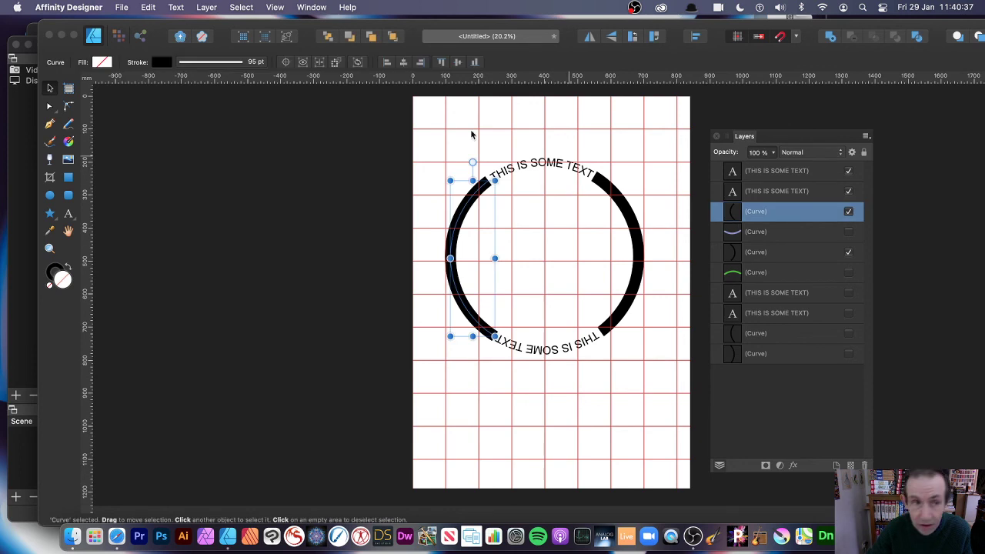
click(245, 66)
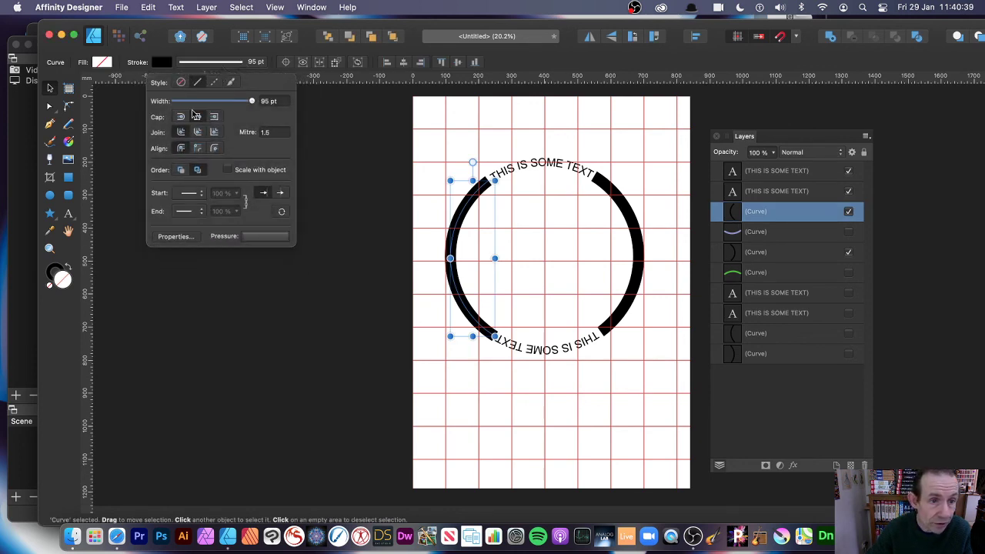
click(214, 83)
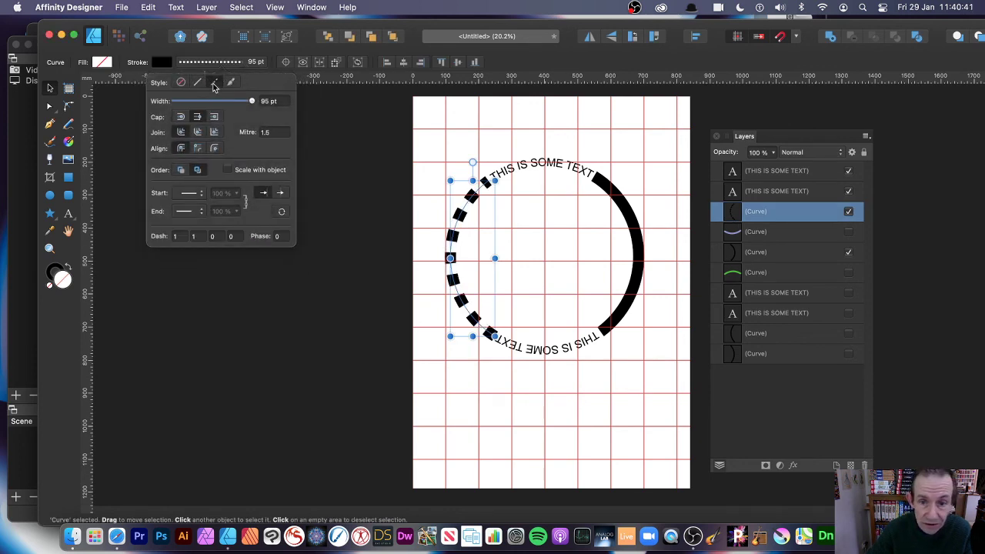
click(758, 256)
click(248, 66)
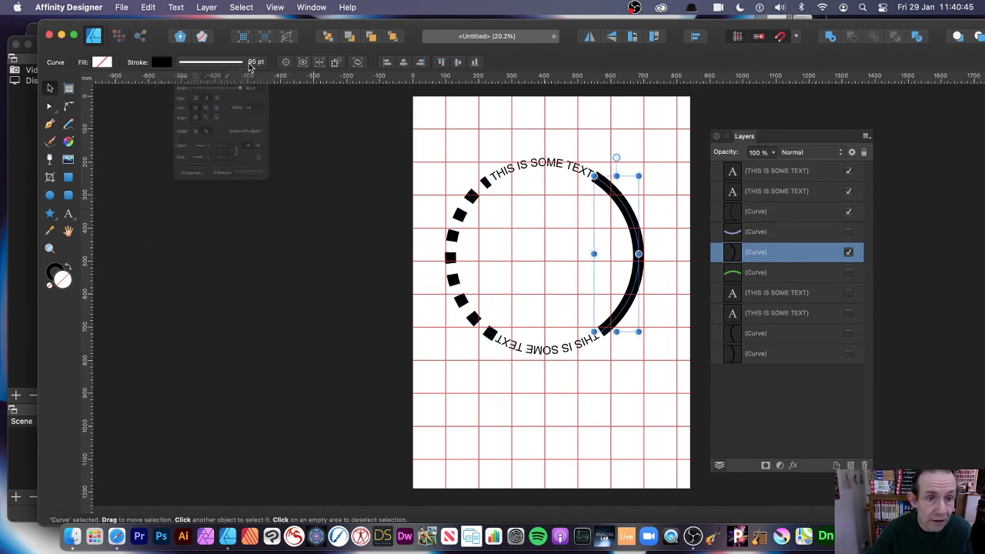
click(214, 82)
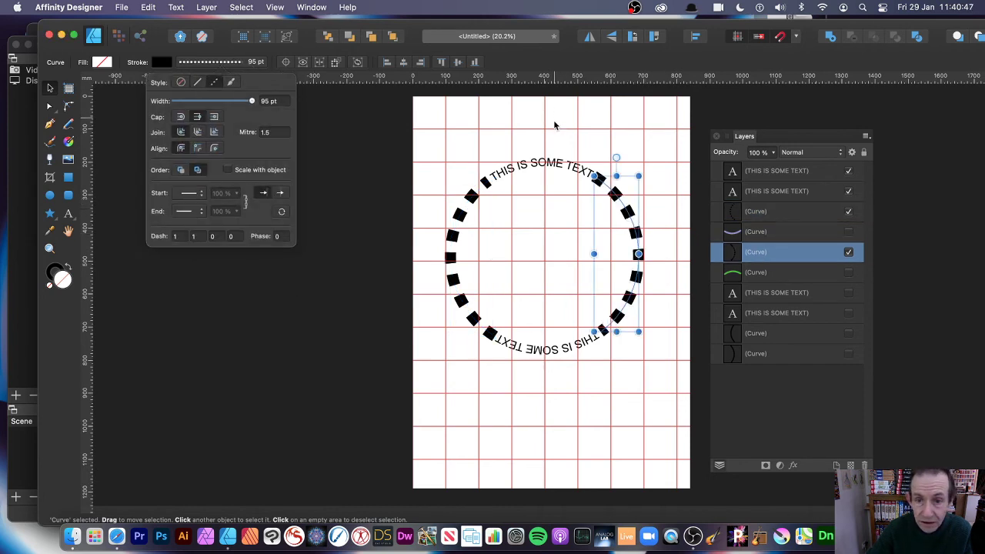
click(555, 124)
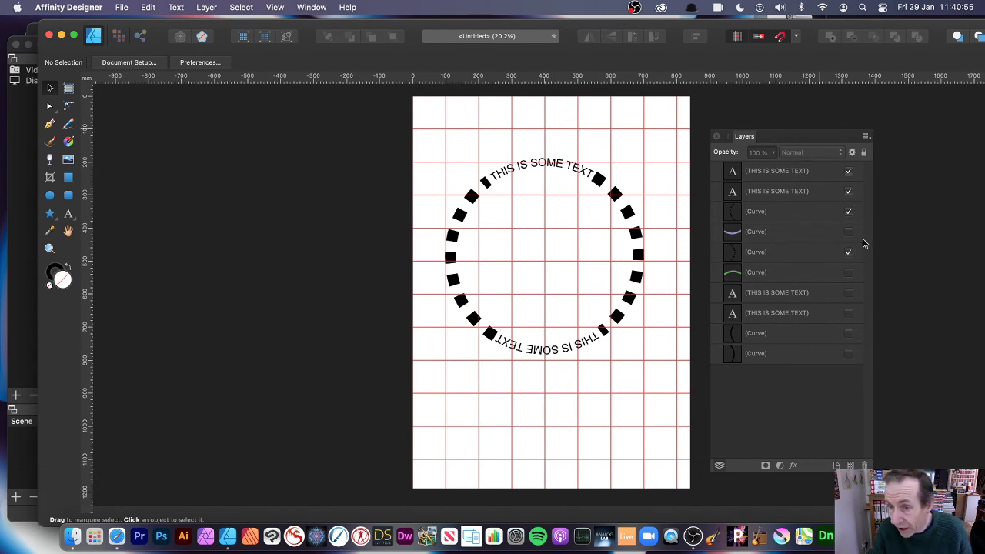
- Group the upper two text layers with the four arc curves directly below them, including the hidden ones, and deselect the group
click(788, 173)
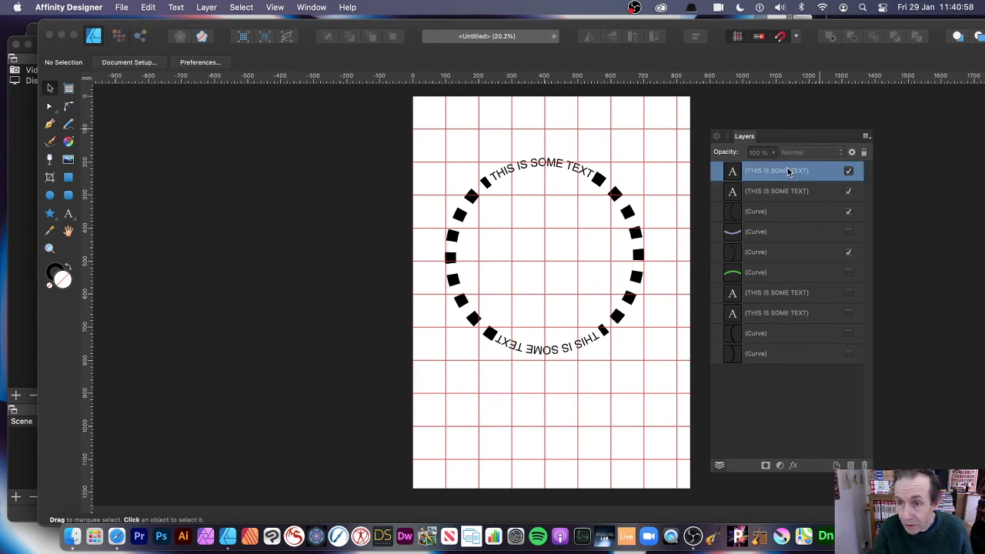
shift+click(782, 278)
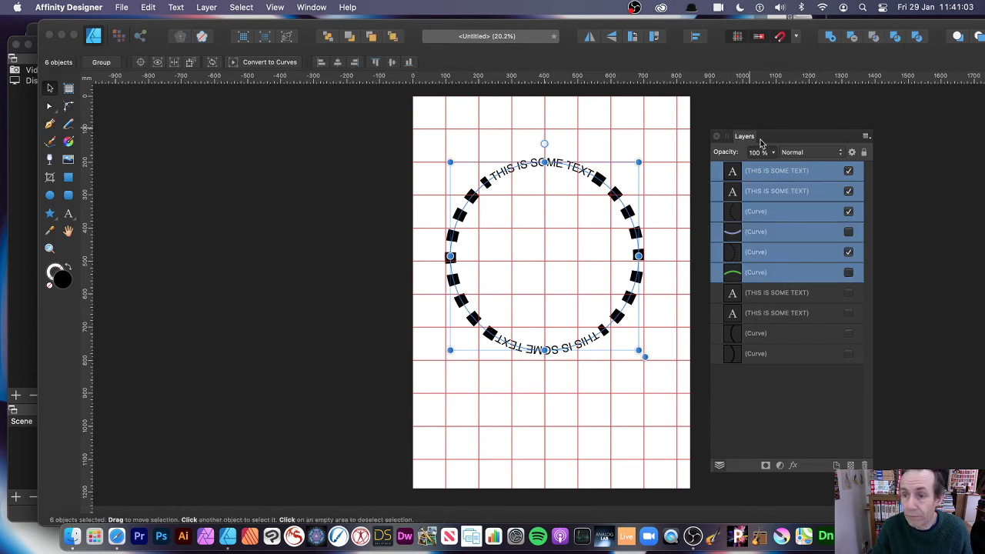
right_click(767, 171)
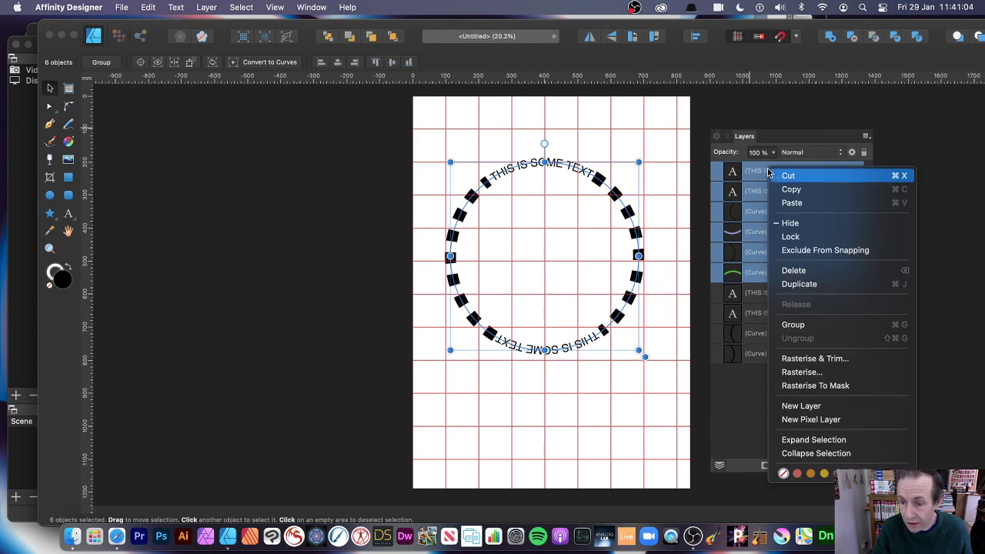
click(800, 328)
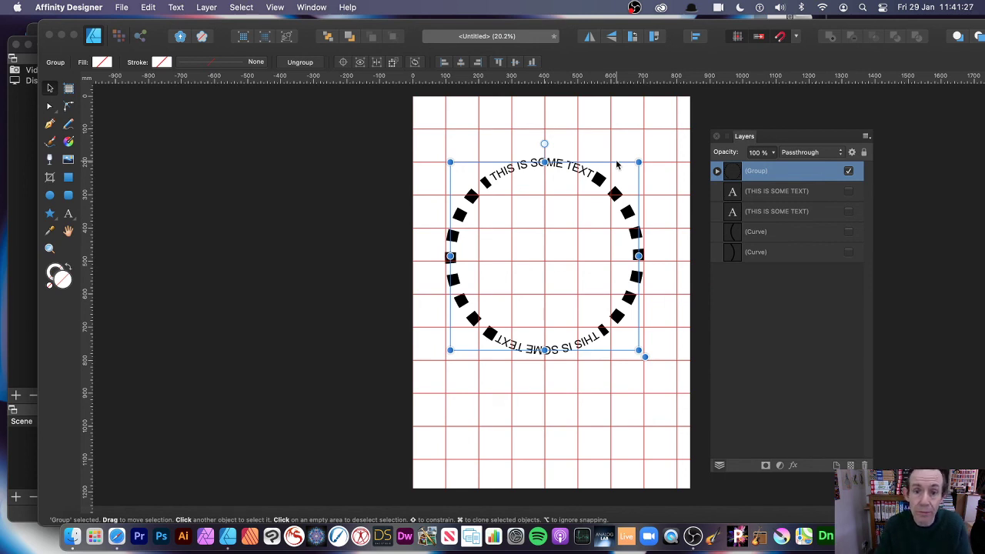
click(539, 131)
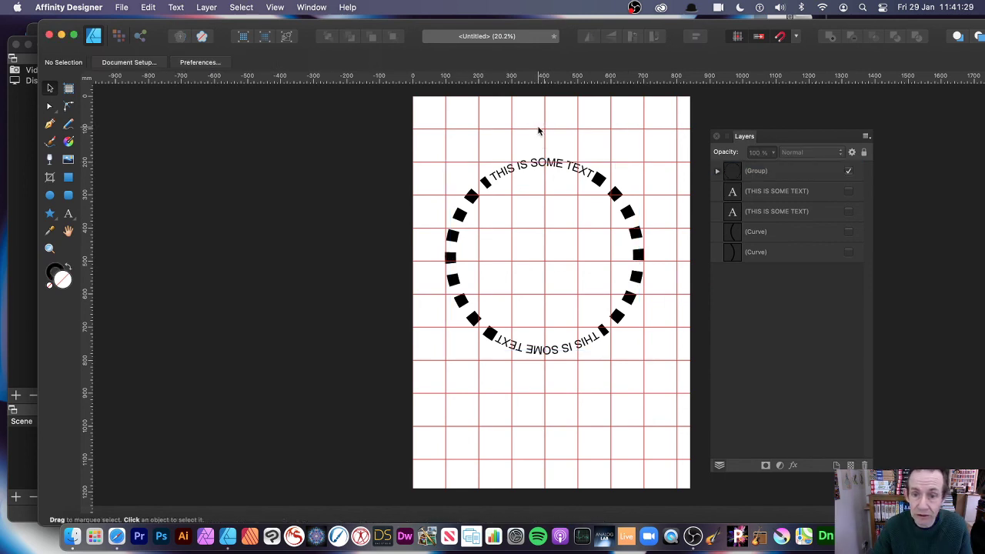